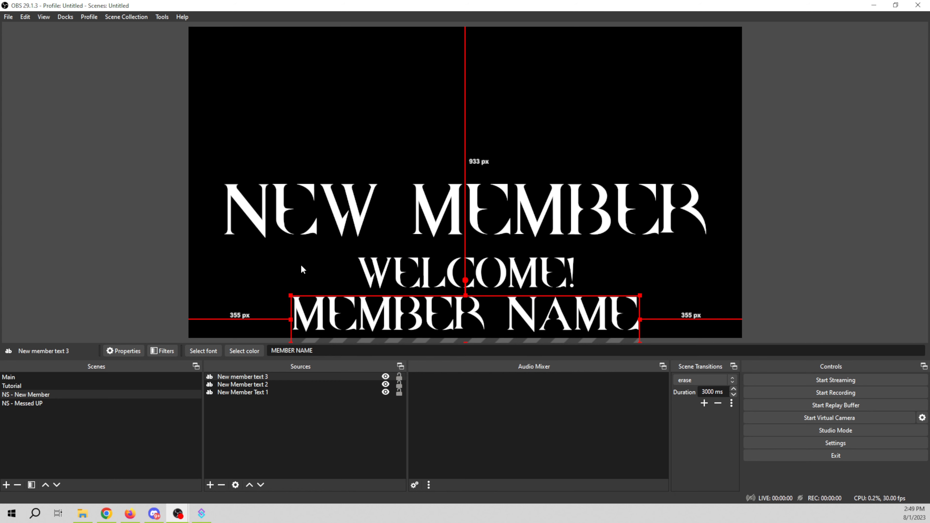
Switch to the Main scene and preview the NS - New Member source by showing it and hiding it again
{"action": "left_click", "coordinate": [87, 377]}
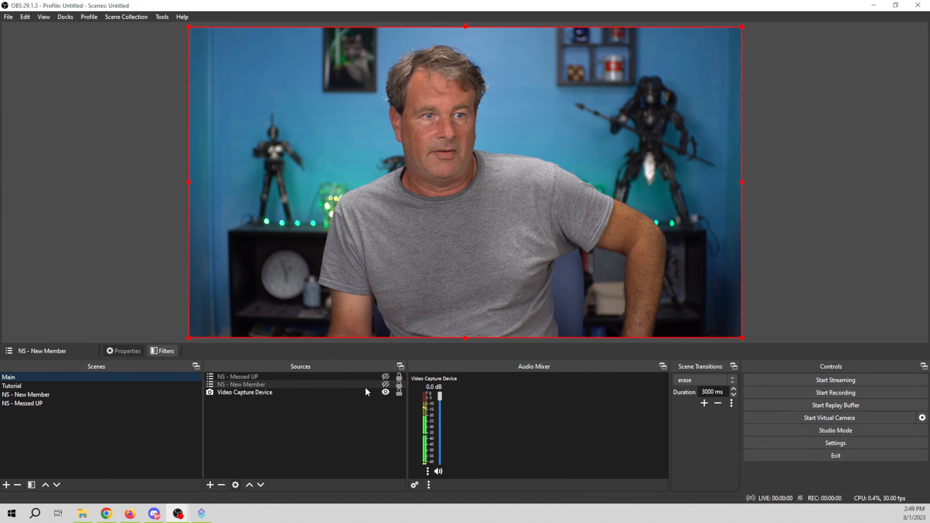
{"action": "left_click", "coordinate": [385, 384]}
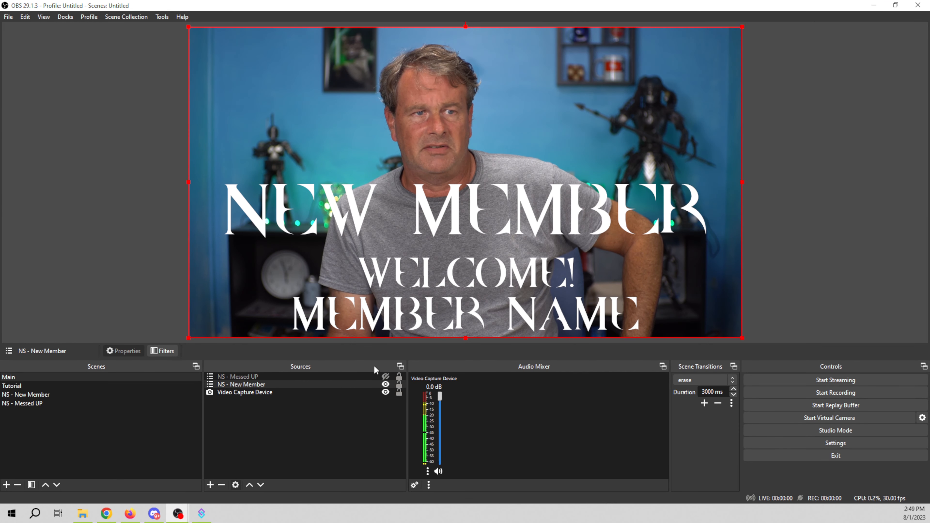
{"action": "left_click", "coordinate": [386, 386]}
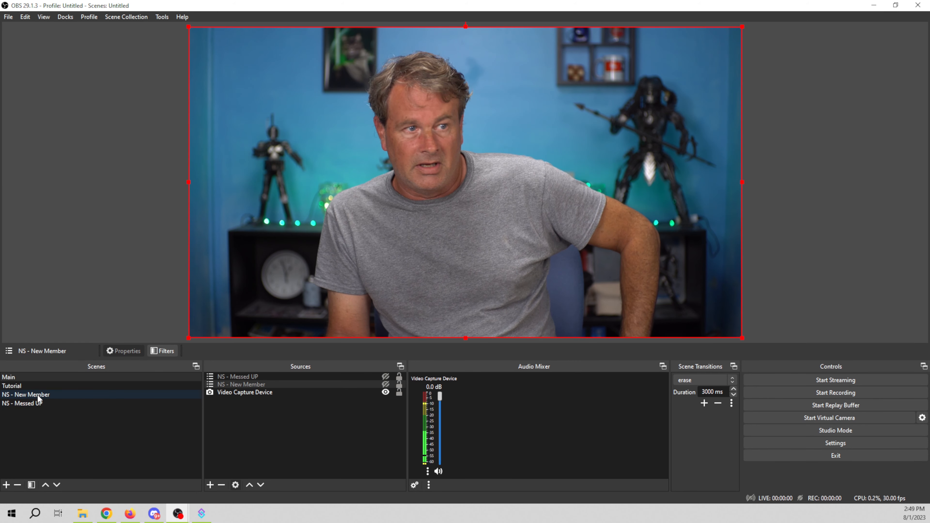
Open the filters of the Video Capture Device source, move the window aside and bring up the available effect filters
{"action": "right_click", "coordinate": [230, 392]}
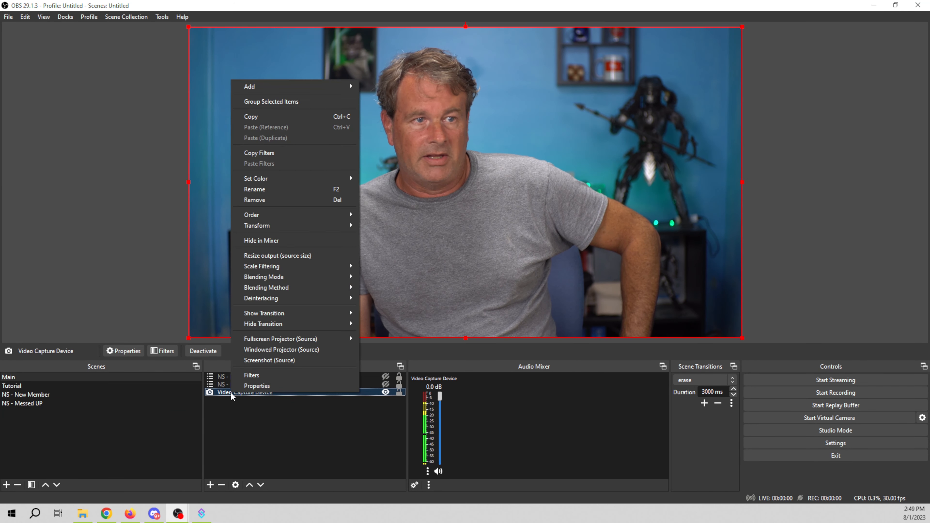
{"action": "left_click", "coordinate": [255, 374]}
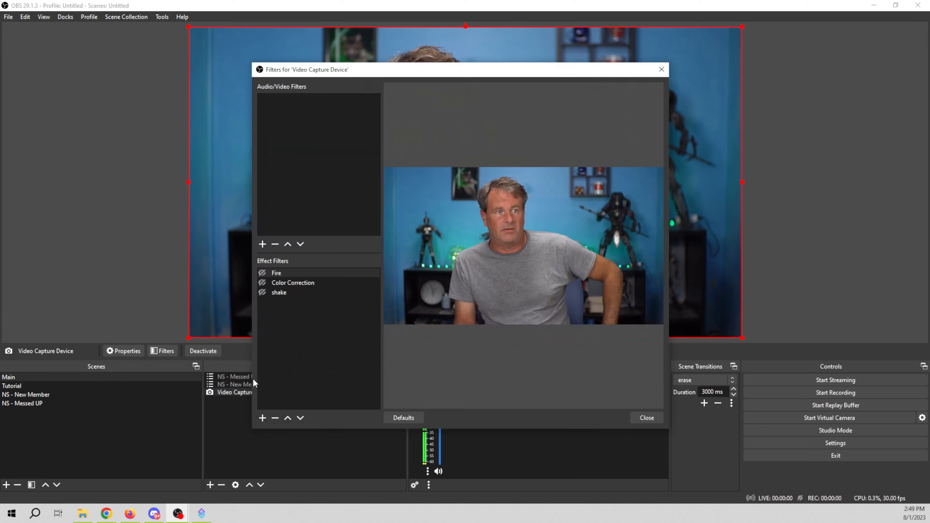
{"action": "left_click_drag", "start_coordinate": [526, 77], "coordinate": [763, 49]}
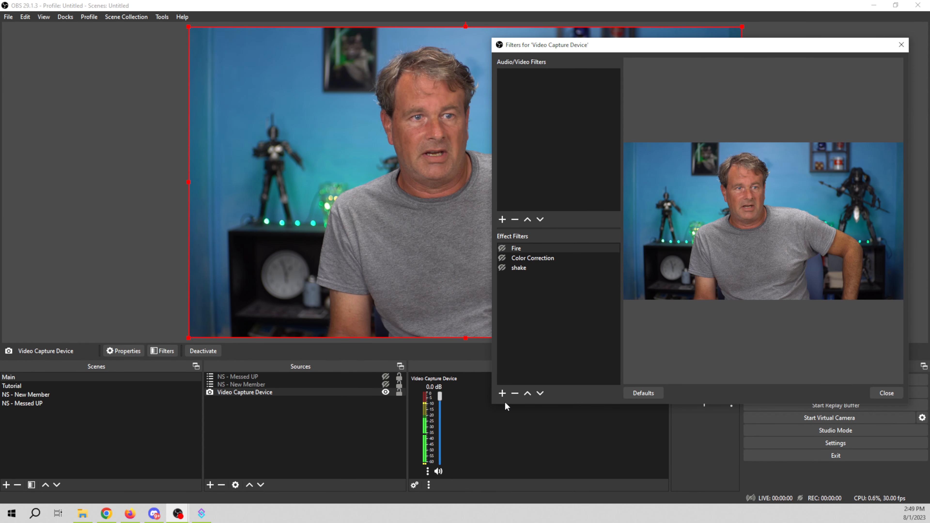
{"action": "left_click", "coordinate": [502, 393]}
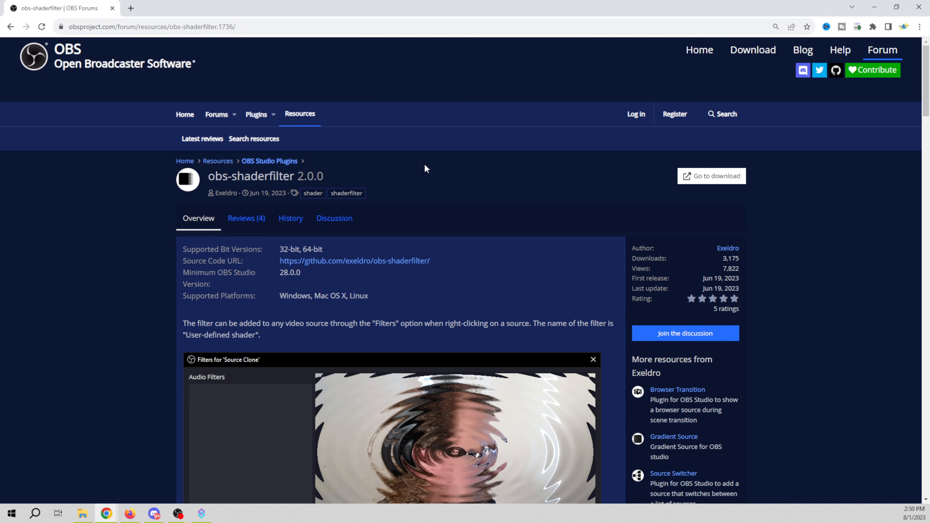
In the browser, open the obs-shaderfilter 2.0.0 release downloads, and run obs-shaderfilter-2.0.0-windows-installer from the Downloads folder
{"action": "left_click", "coordinate": [712, 181]}
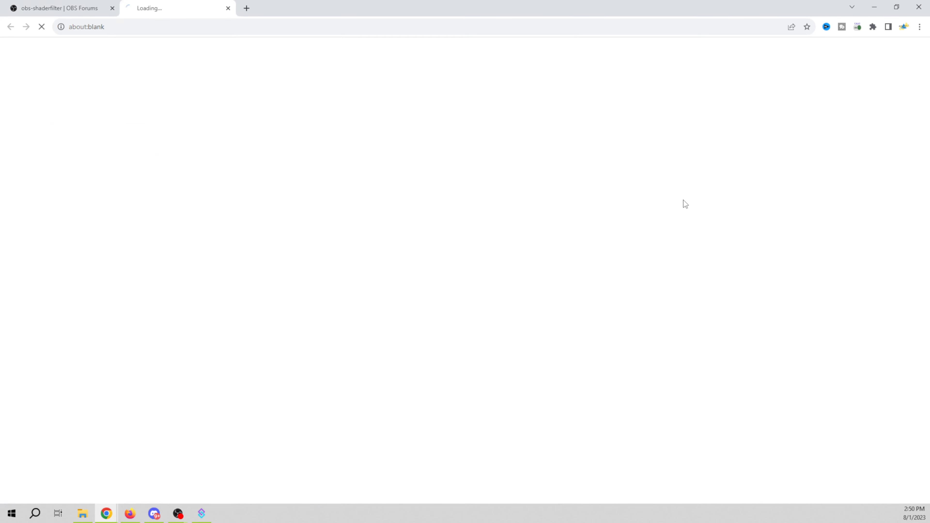
{"action": "scroll", "coordinate": [114, 255], "scroll_direction": "down", "scroll_amount": 1}
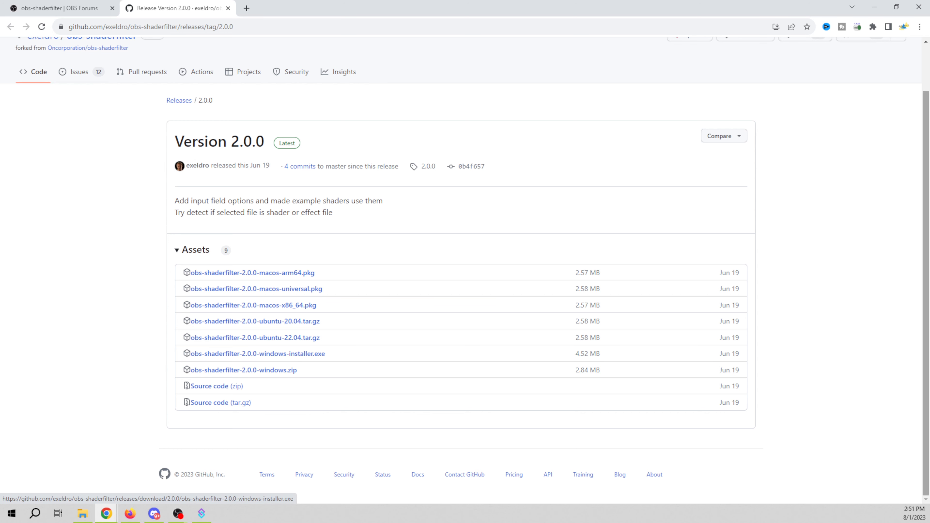
{"action": "key", "text": "alt+Tab"}
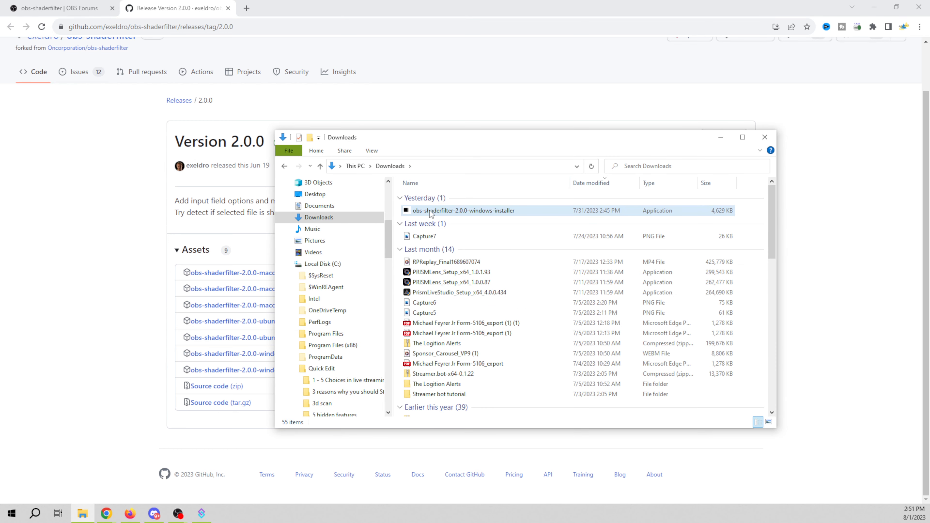
{"action": "double_click", "coordinate": [432, 212]}
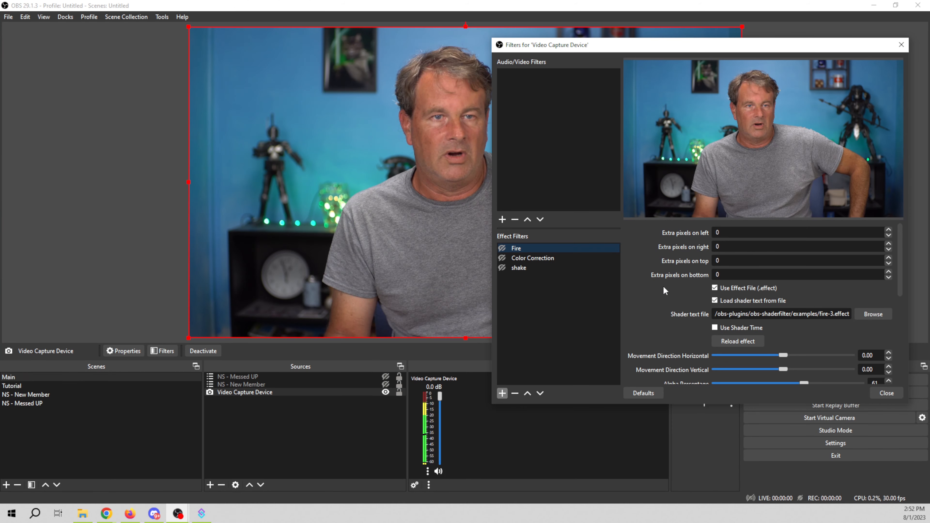
{"action": "left_click", "coordinate": [502, 393]}
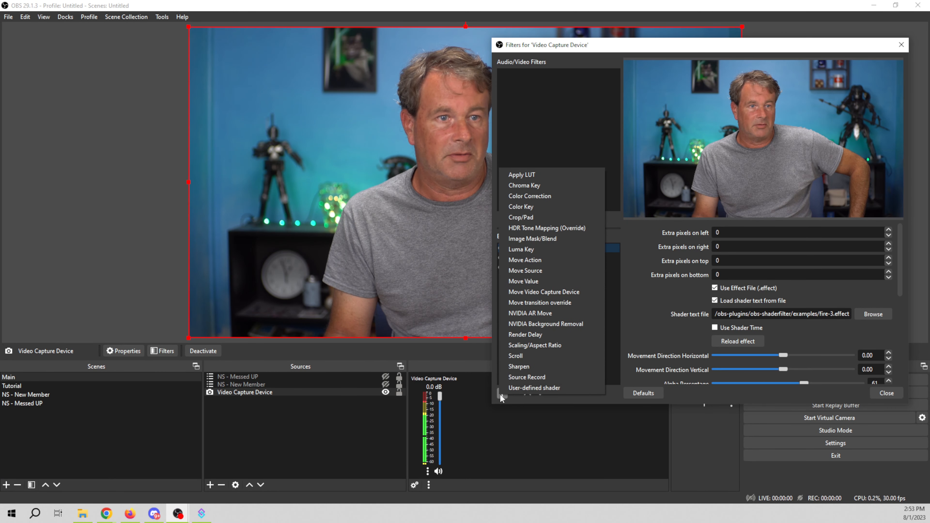
{"action": "left_click", "coordinate": [531, 386]}
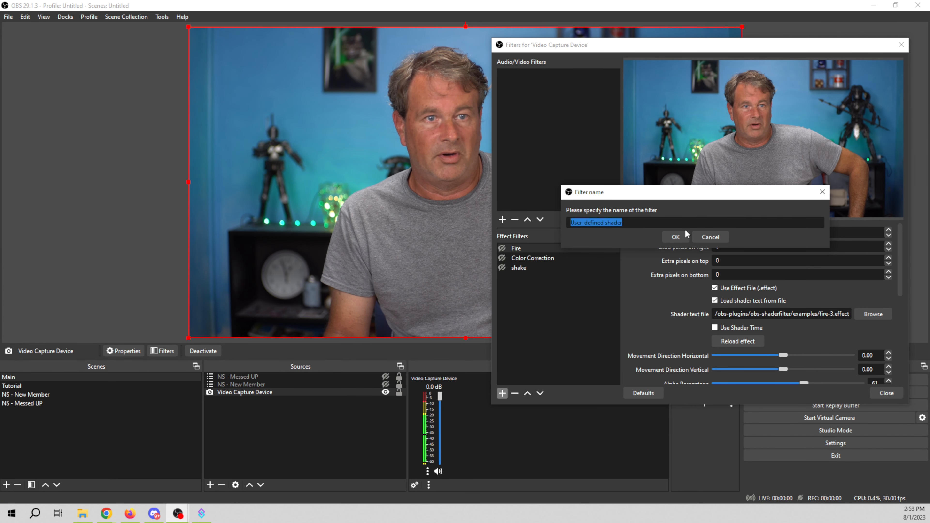
{"action": "left_click", "coordinate": [721, 237]}
Load fire-3.effect from the obs-shaderfilter examples folder as the Fire filter's shader text file
{"action": "left_click", "coordinate": [573, 250]}
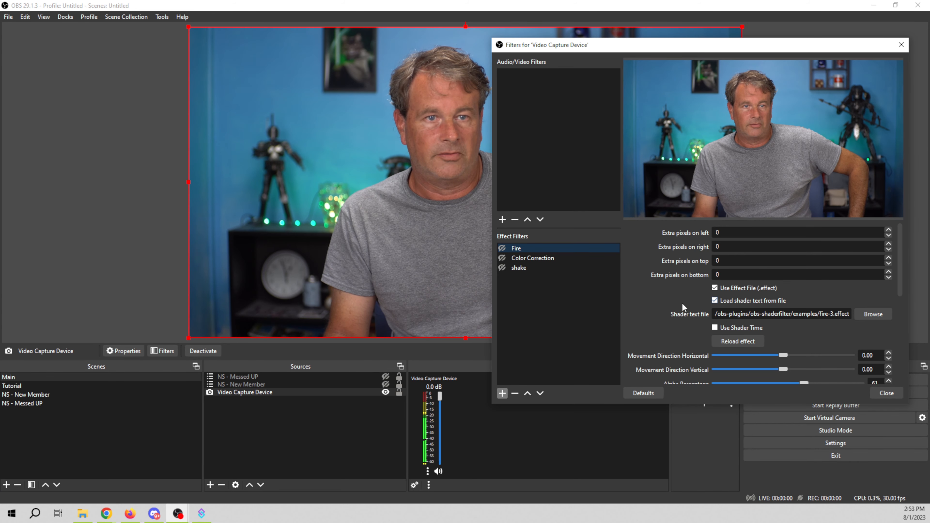
{"action": "scroll", "coordinate": [632, 302], "scroll_direction": "down", "scroll_amount": 2}
{"action": "left_click", "coordinate": [882, 282]}
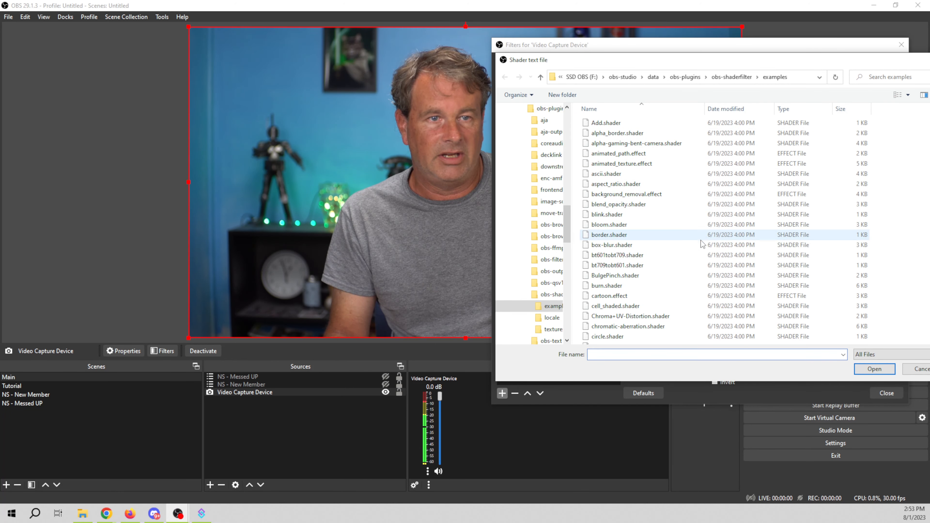
{"action": "scroll", "coordinate": [639, 256], "scroll_direction": "down", "scroll_amount": 5}
{"action": "scroll", "coordinate": [634, 263], "scroll_direction": "down", "scroll_amount": 15}
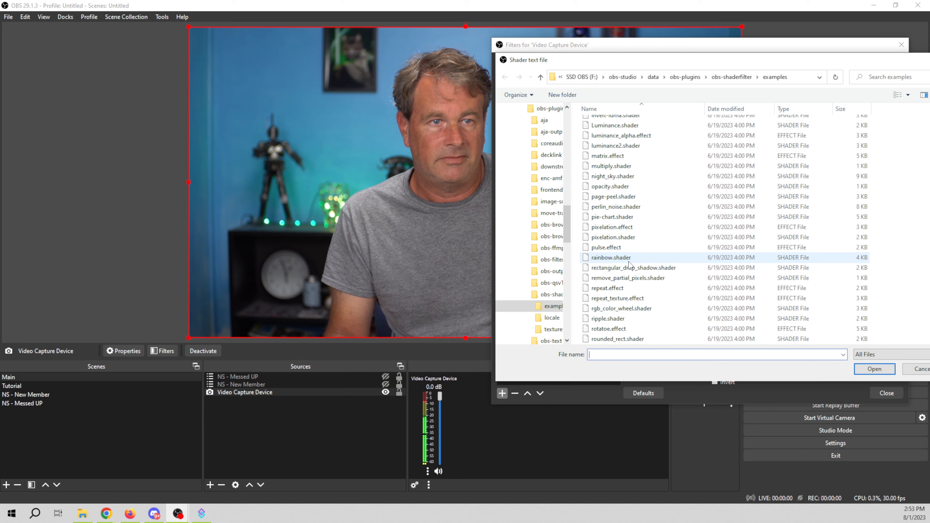
{"action": "scroll", "coordinate": [629, 263], "scroll_direction": "up", "scroll_amount": 10}
{"action": "left_click", "coordinate": [623, 278]}
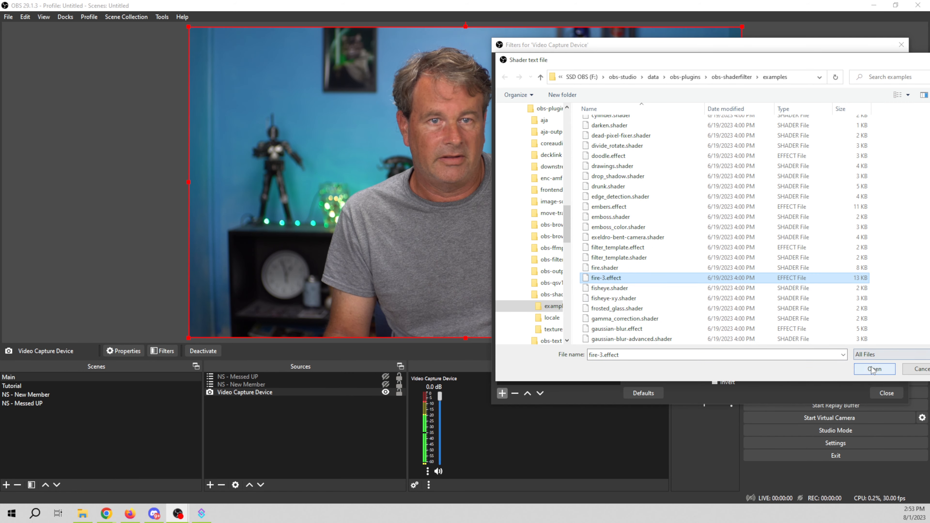
{"action": "key", "text": "Return"}
{"action": "scroll", "coordinate": [680, 283], "scroll_direction": "down", "scroll_amount": 2}
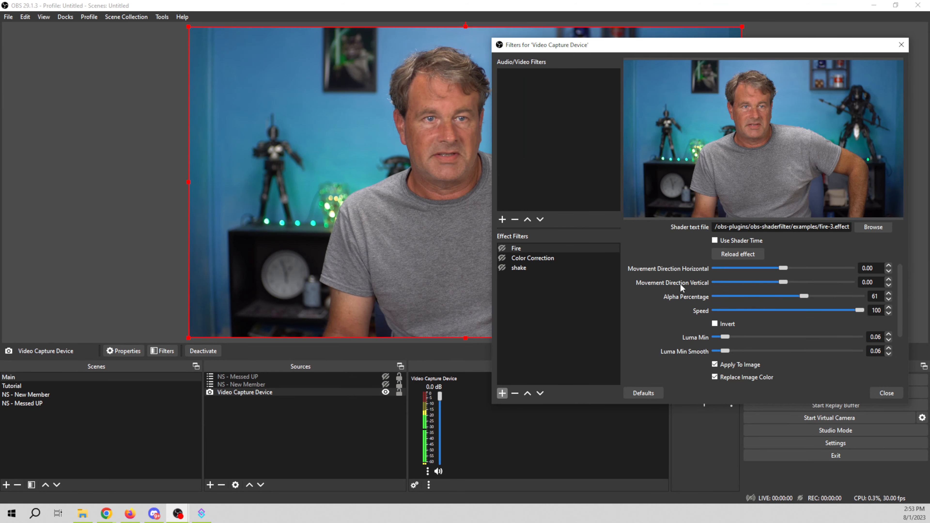
Preview the Fire filter on and off, and enlarge the filters window and settings area to examine all its options
{"action": "left_click", "coordinate": [502, 249]}
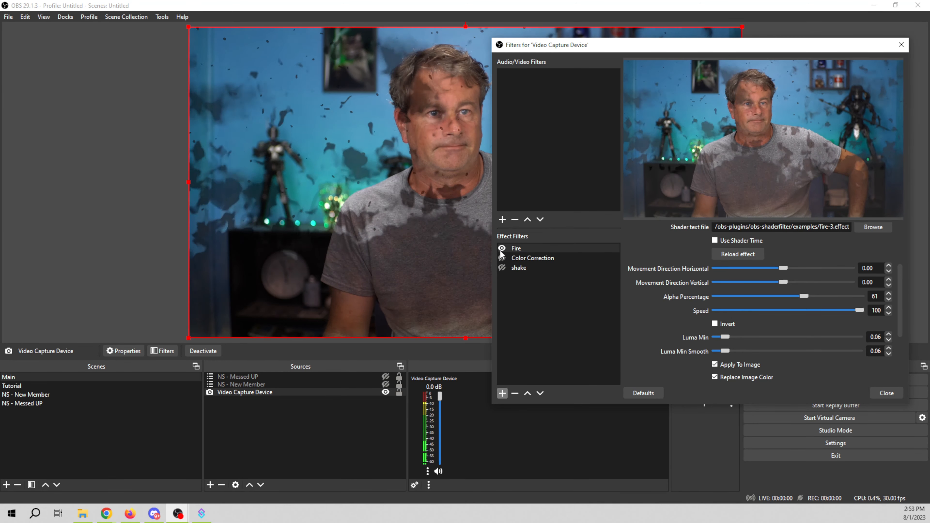
{"action": "left_click", "coordinate": [501, 250]}
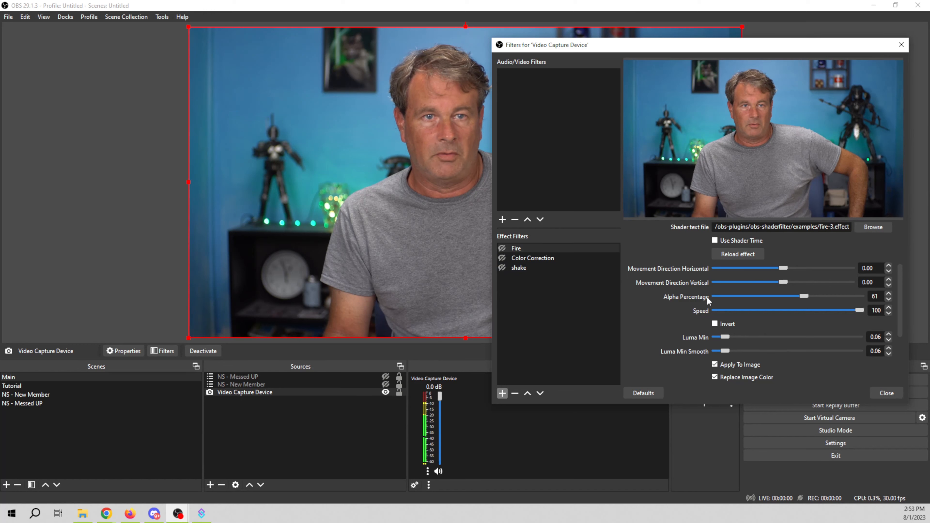
{"action": "scroll", "coordinate": [675, 301], "scroll_direction": "up", "scroll_amount": 3}
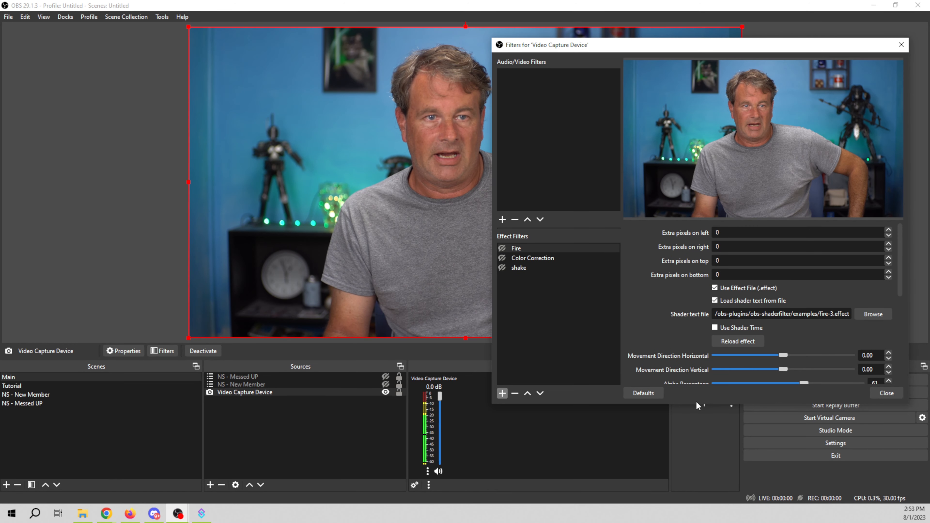
{"action": "left_click_drag", "start_coordinate": [698, 406], "coordinate": [708, 503]}
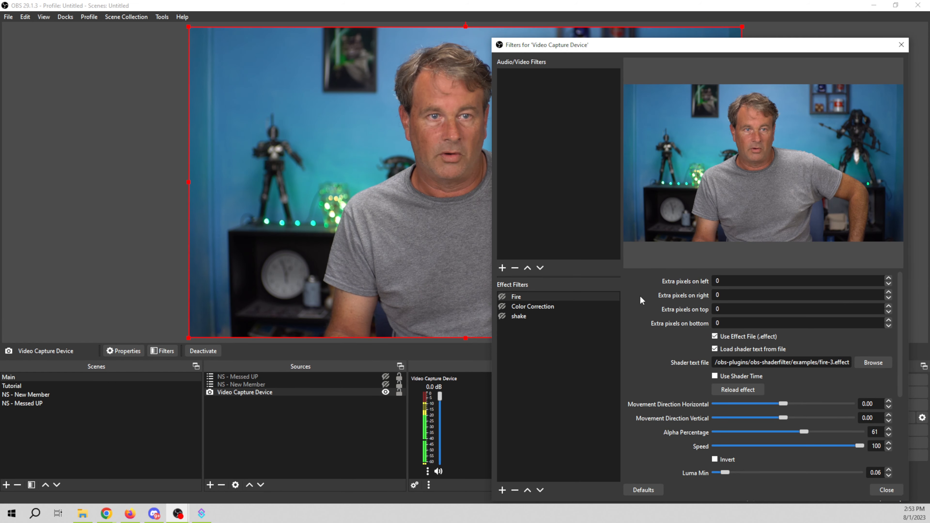
{"action": "left_click_drag", "start_coordinate": [639, 270], "coordinate": [632, 117]}
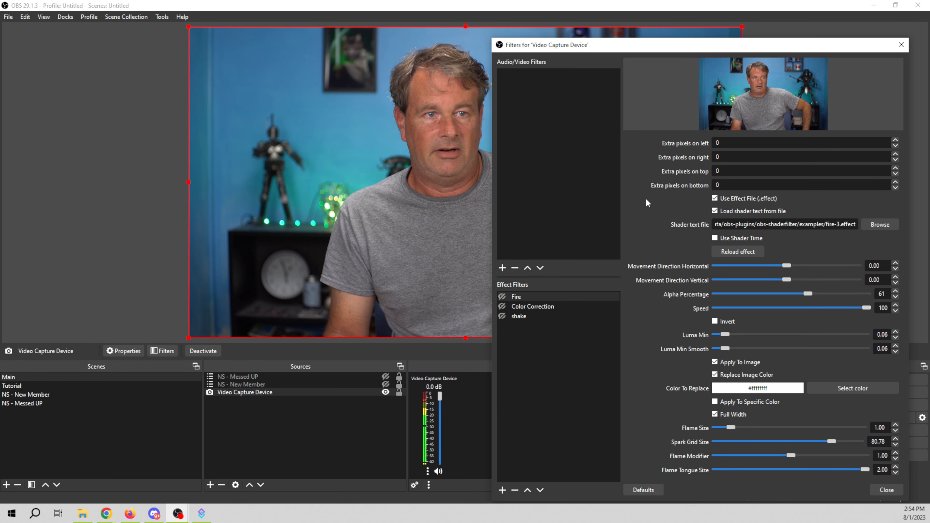
Select the Color Correction filter and try to add a second Color Correction filter
{"action": "left_click", "coordinate": [561, 307]}
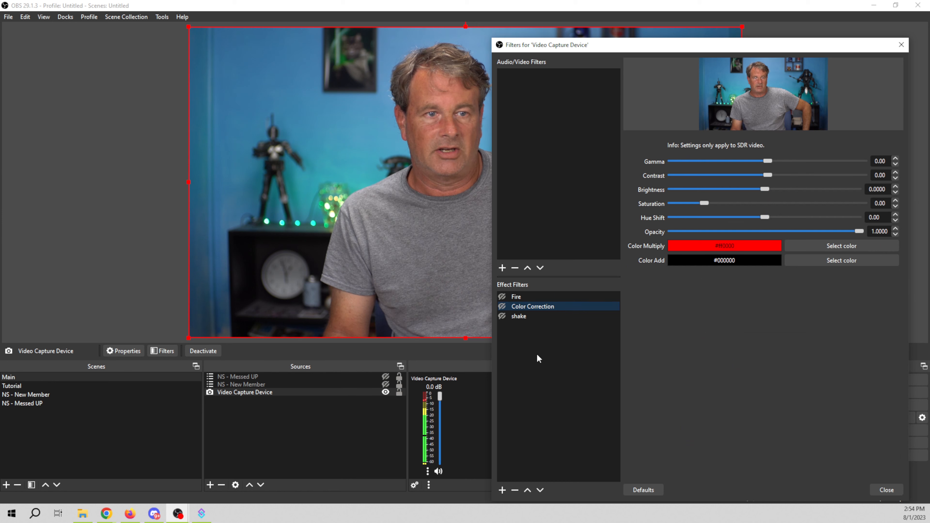
{"action": "left_click", "coordinate": [502, 491]}
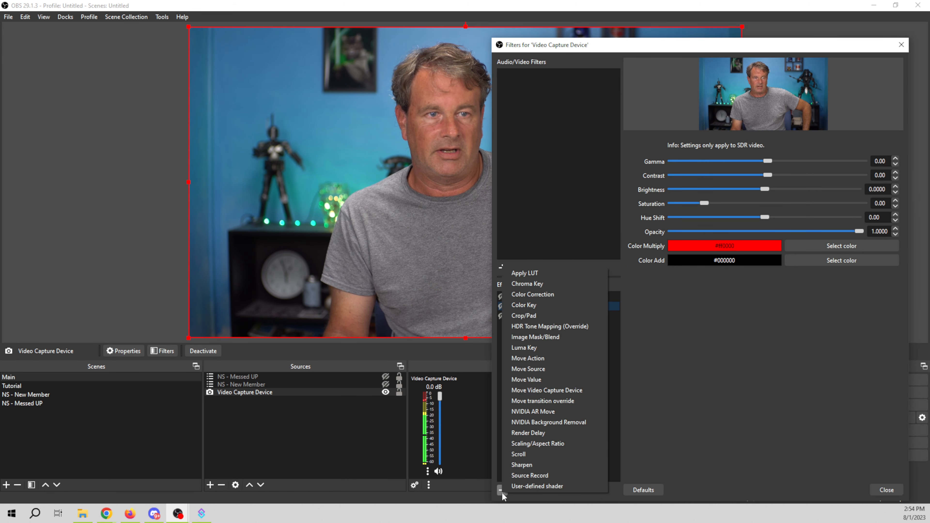
{"action": "left_click", "coordinate": [534, 293]}
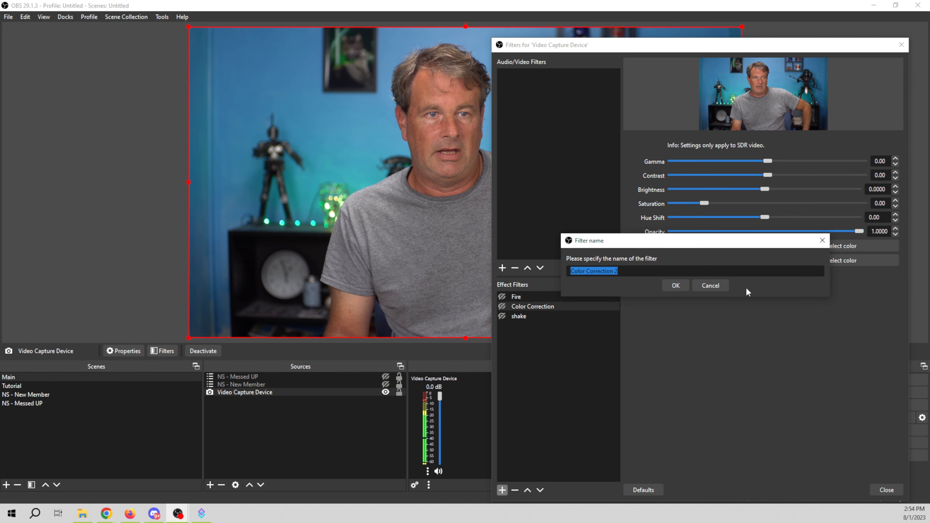
{"action": "left_click", "coordinate": [710, 285]}
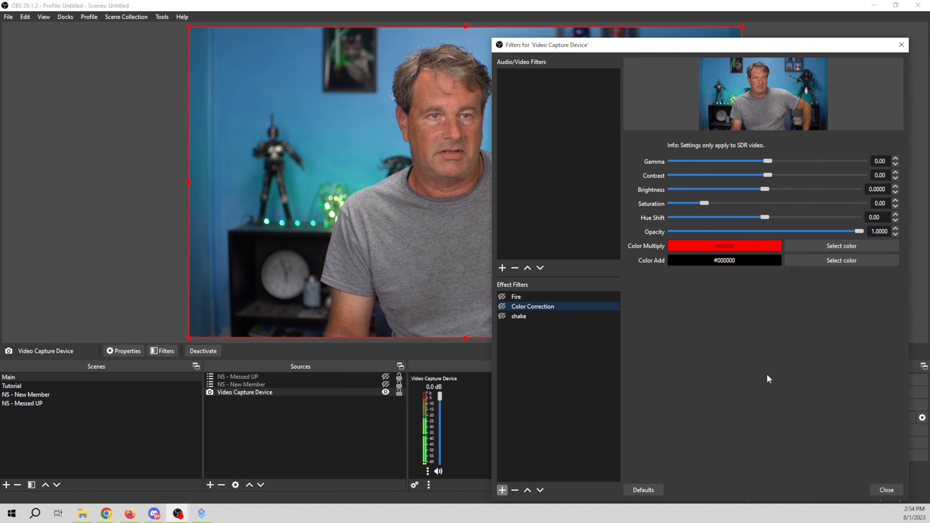
Enlarge the filter preview and examine the Color Multiply colour of the Color Correction filter without changing it
{"action": "left_click_drag", "start_coordinate": [768, 131], "coordinate": [767, 303]}
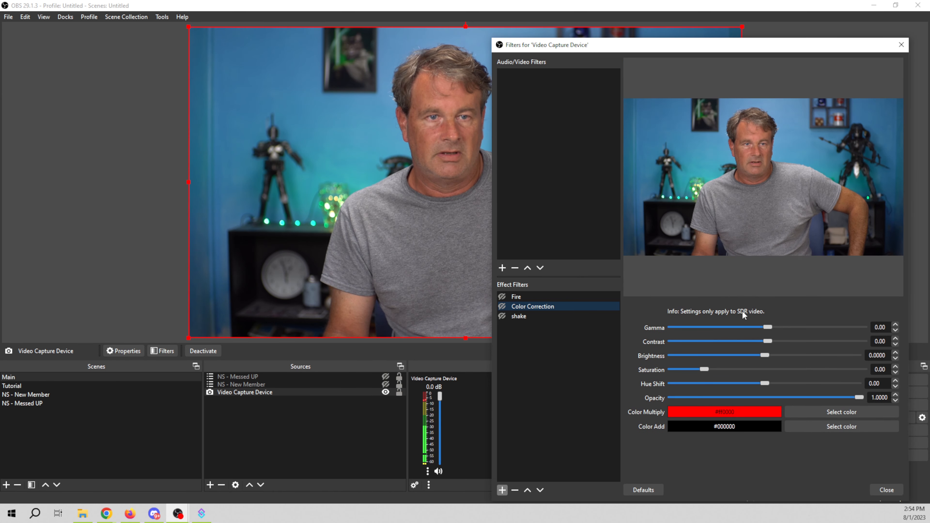
{"action": "left_click", "coordinate": [824, 413]}
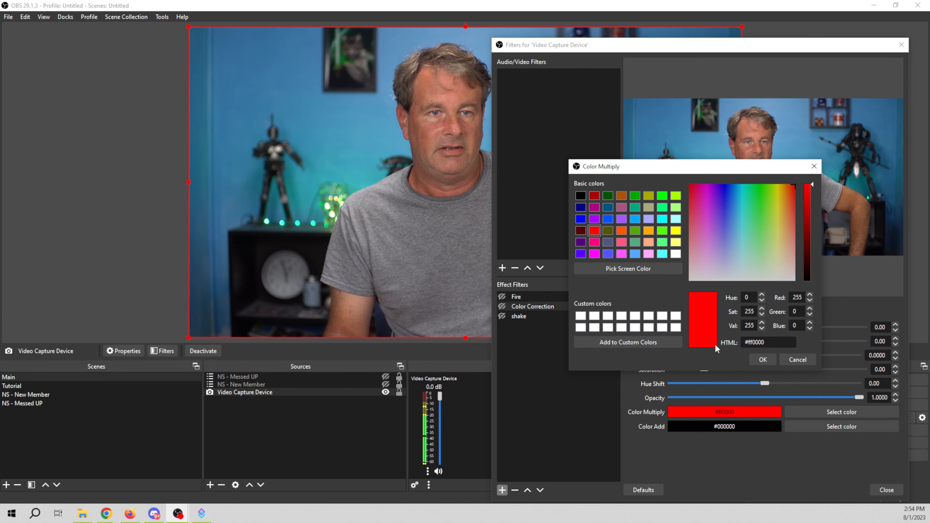
{"action": "left_click", "coordinate": [797, 360]}
Preview the Fire and Color Correction filters together by enabling both and disabling them again
{"action": "left_click", "coordinate": [501, 297]}
{"action": "left_click", "coordinate": [501, 307]}
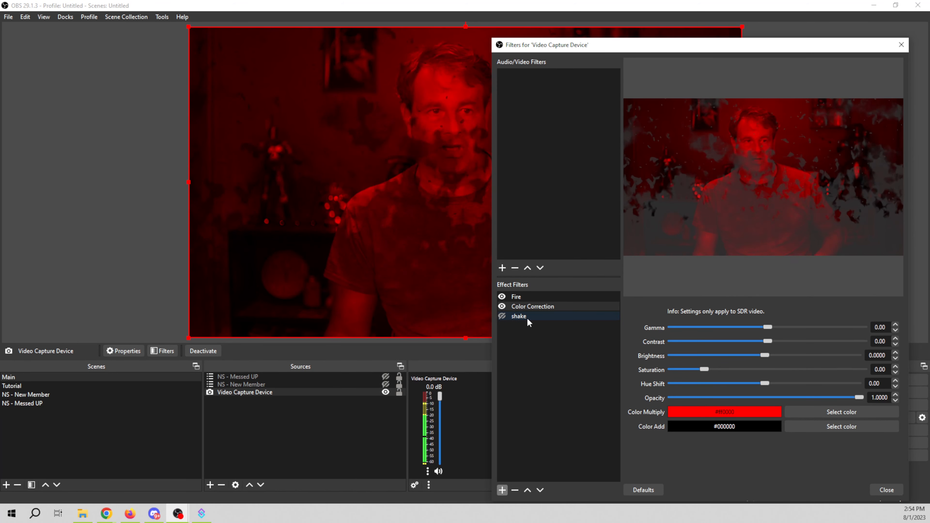
{"action": "left_click", "coordinate": [502, 306]}
{"action": "left_click", "coordinate": [502, 297]}
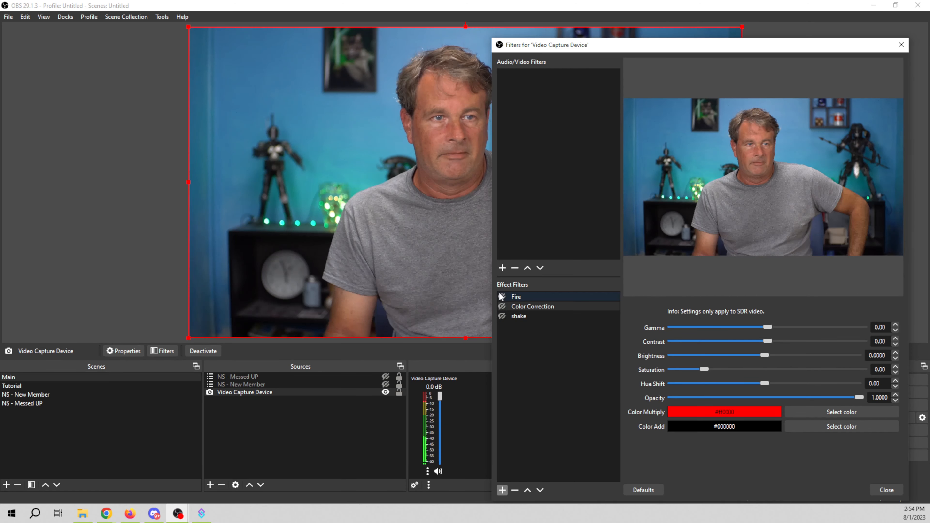
Select the shake filter and enlarge its settings area to examine all its options
{"action": "left_click", "coordinate": [519, 316]}
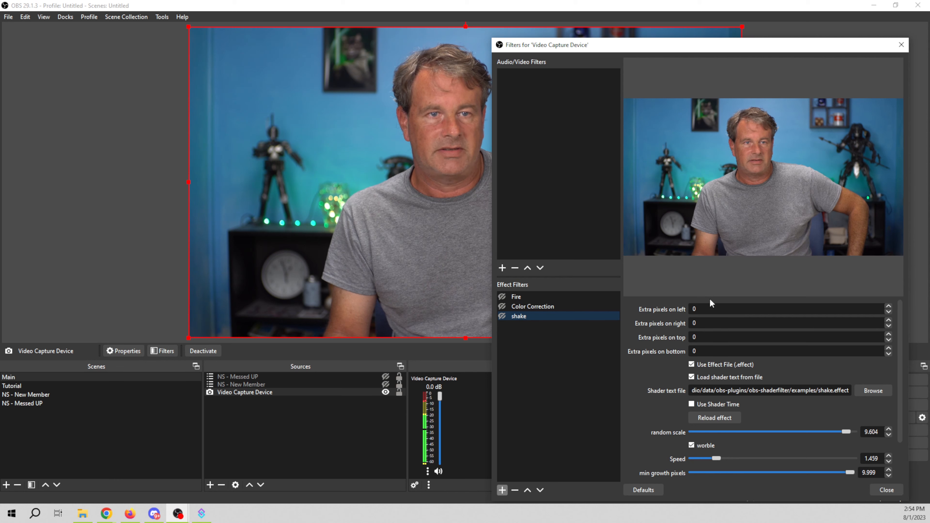
{"action": "left_click_drag", "start_coordinate": [710, 298], "coordinate": [709, 201]}
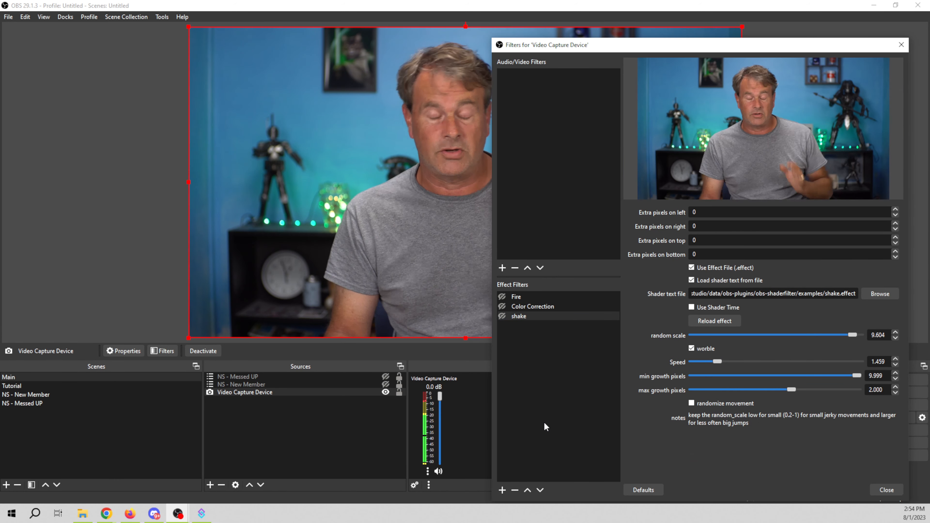
{"action": "left_click", "coordinate": [502, 490]}
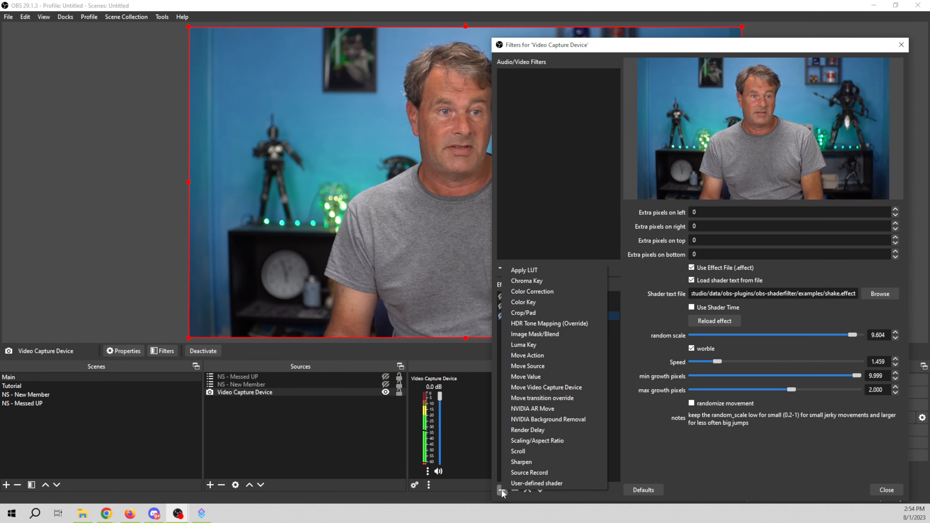
{"action": "left_click", "coordinate": [521, 484]}
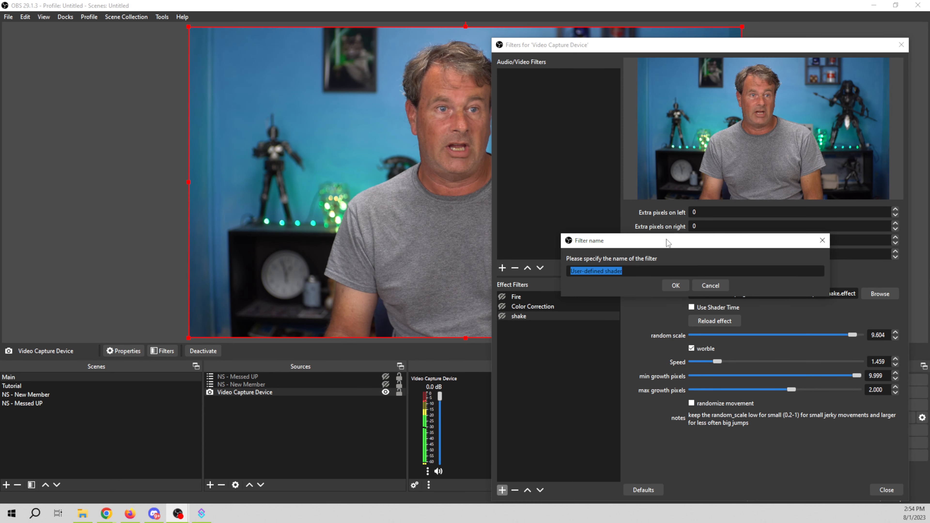
{"action": "left_click", "coordinate": [710, 285]}
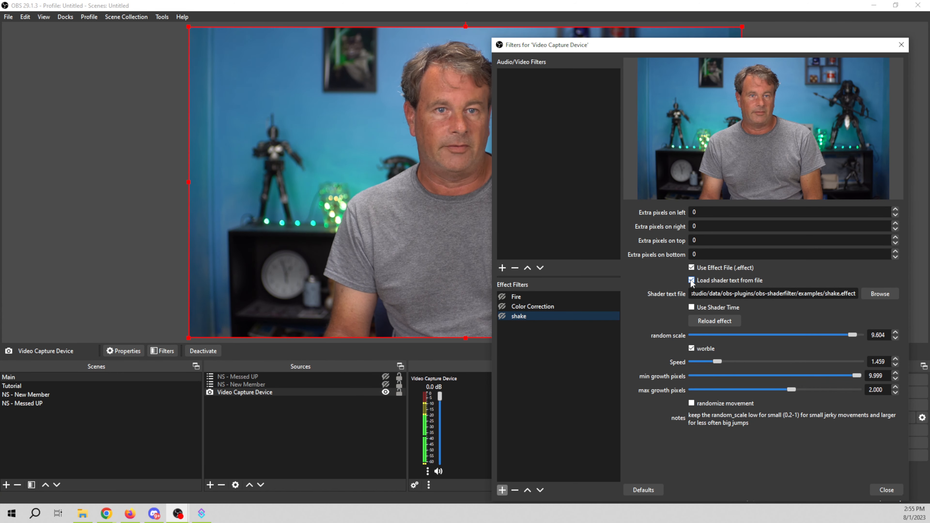
Look through the example shader files offered for the shake filter's shader text file, keeping the current file
{"action": "left_click", "coordinate": [885, 293]}
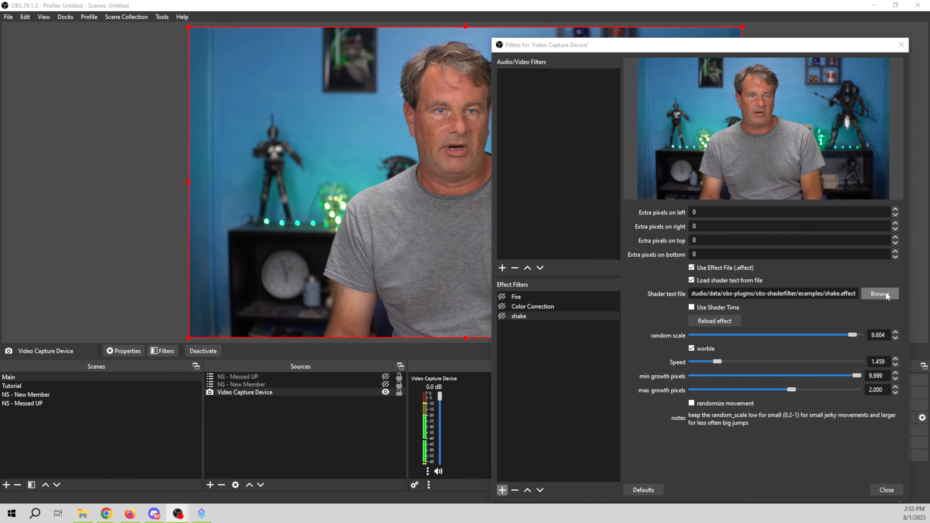
{"action": "scroll", "coordinate": [459, 320], "scroll_direction": "down", "scroll_amount": 6}
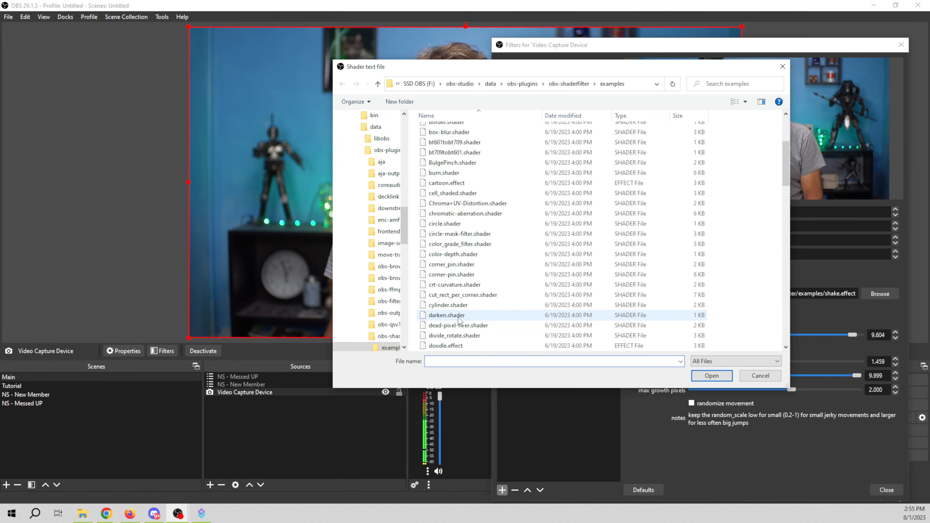
{"action": "scroll", "coordinate": [459, 320], "scroll_direction": "down", "scroll_amount": 20}
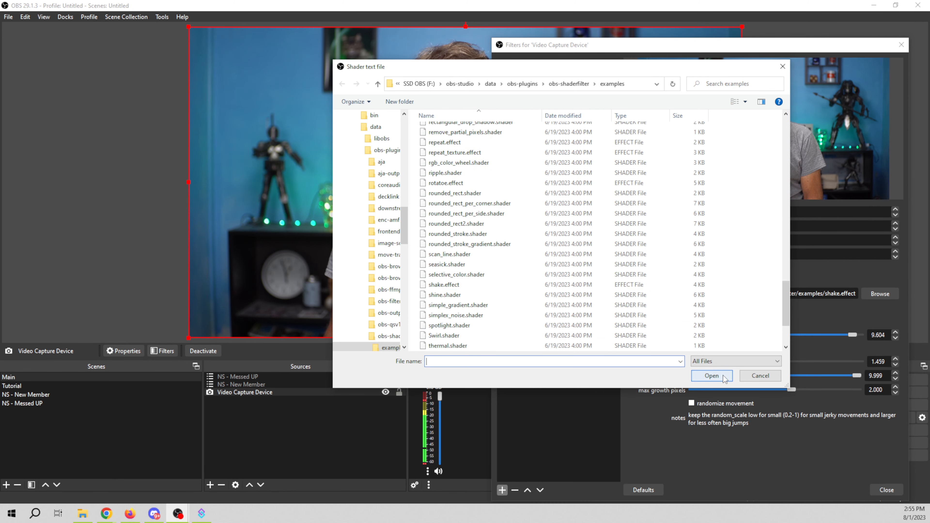
{"action": "key", "text": "Escape"}
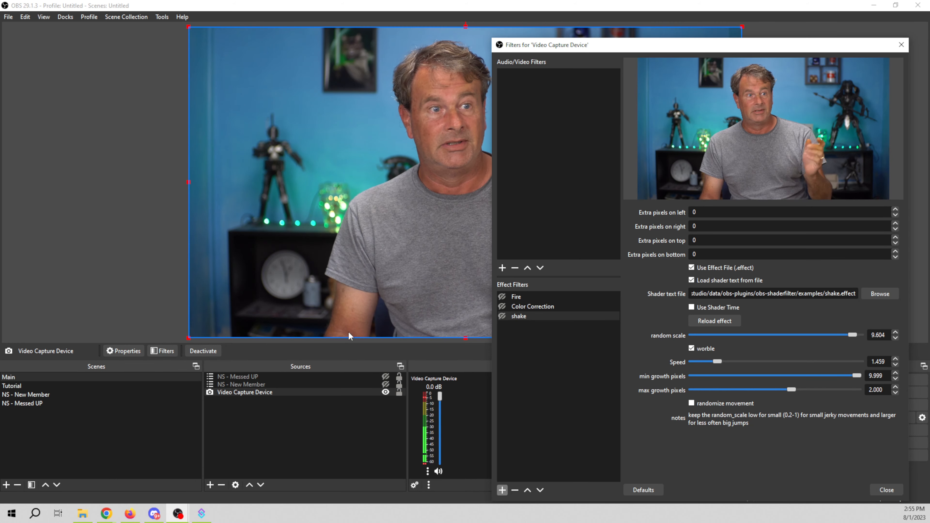
Enable the shake, Color Correction and Fire filters on the Video Capture Device and show the NS - New Member source
{"action": "mouse_move", "coordinate": [717, 50]}
{"action": "left_mouse_down"}
{"action": "mouse_move", "coordinate": [700, 37]}
{"action": "mouse_move", "coordinate": [709, 35]}
{"action": "left_mouse_up"}
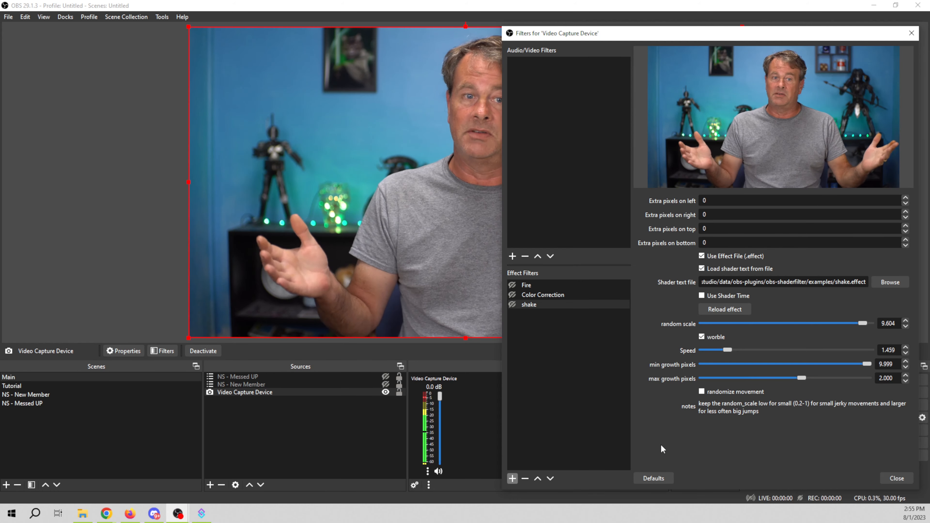
{"action": "left_click", "coordinate": [512, 305]}
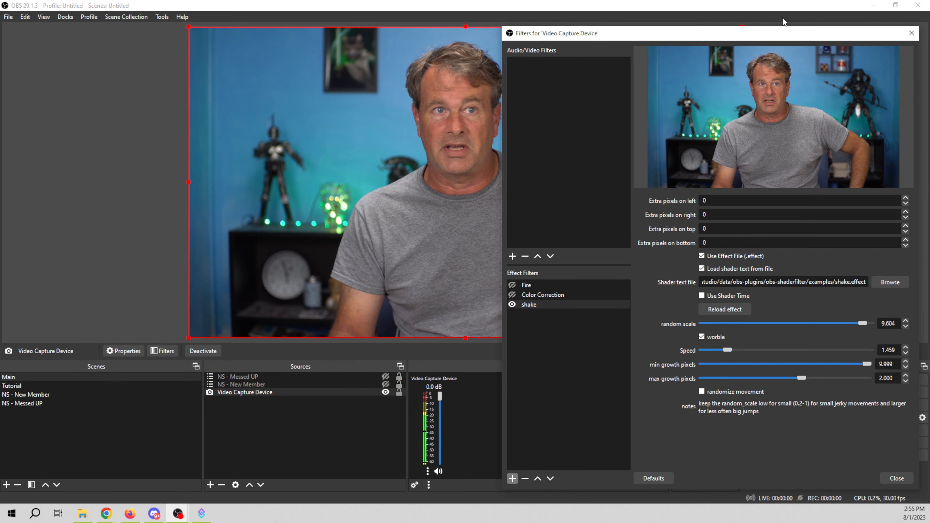
{"action": "left_click", "coordinate": [512, 295]}
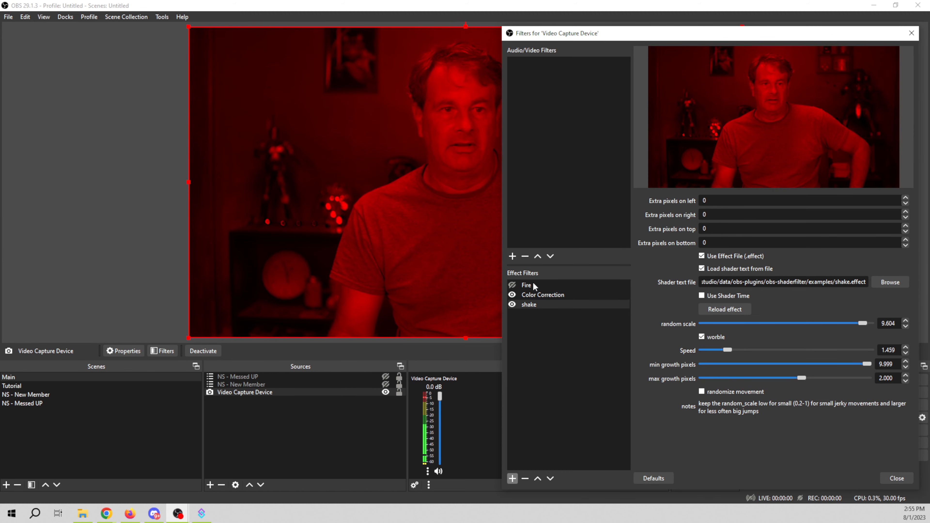
{"action": "left_click", "coordinate": [512, 285]}
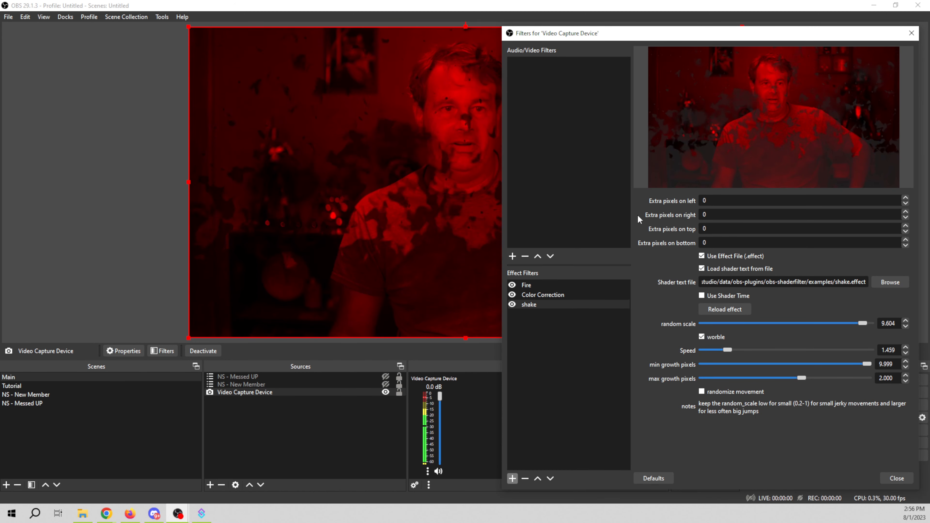
{"action": "left_click", "coordinate": [897, 478]}
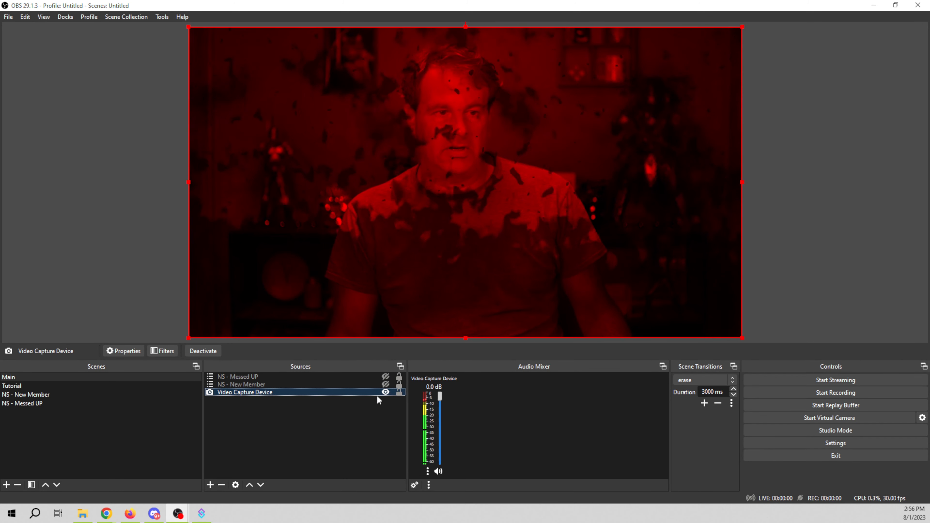
{"action": "left_click", "coordinate": [386, 384]}
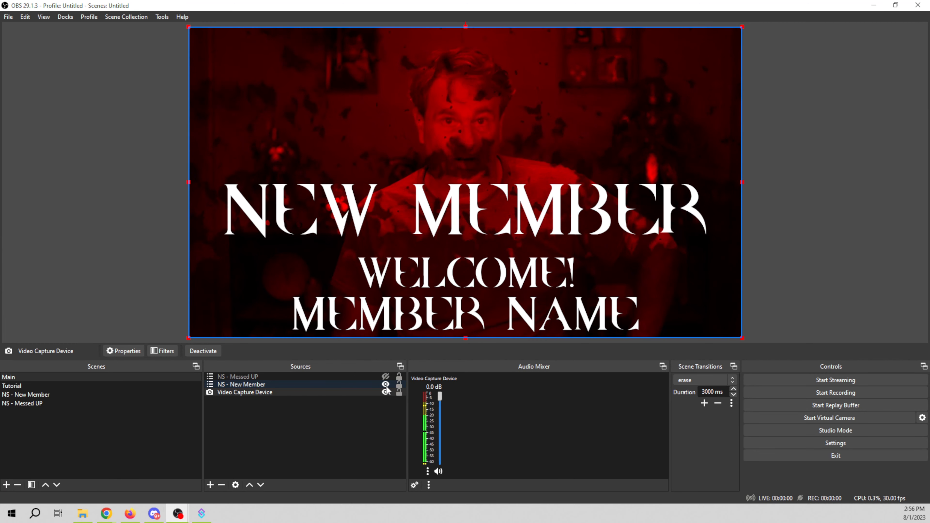
Disable the Fire, Color Correction and shake filters on the Video Capture Device and hide the NS - New Member source
{"action": "right_click", "coordinate": [273, 393]}
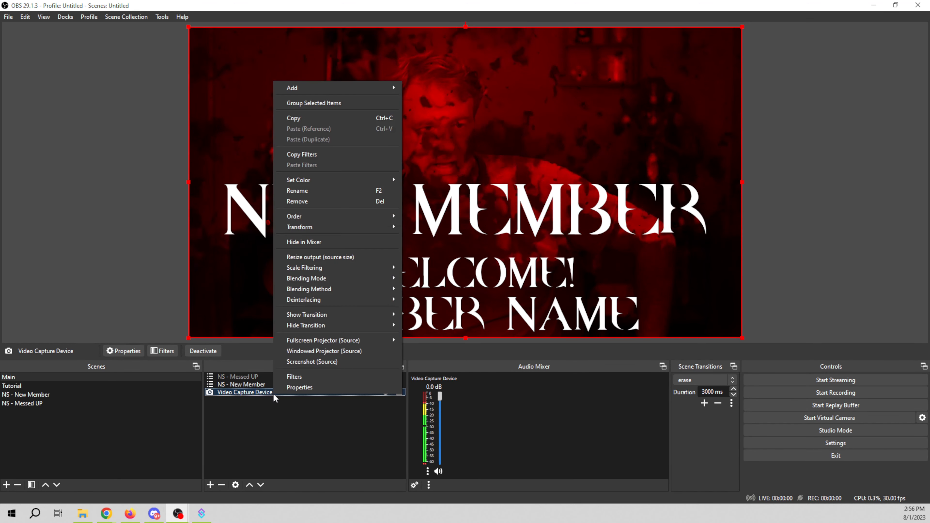
{"action": "left_click", "coordinate": [300, 378]}
{"action": "left_click", "coordinate": [262, 273]}
{"action": "left_click", "coordinate": [262, 282]}
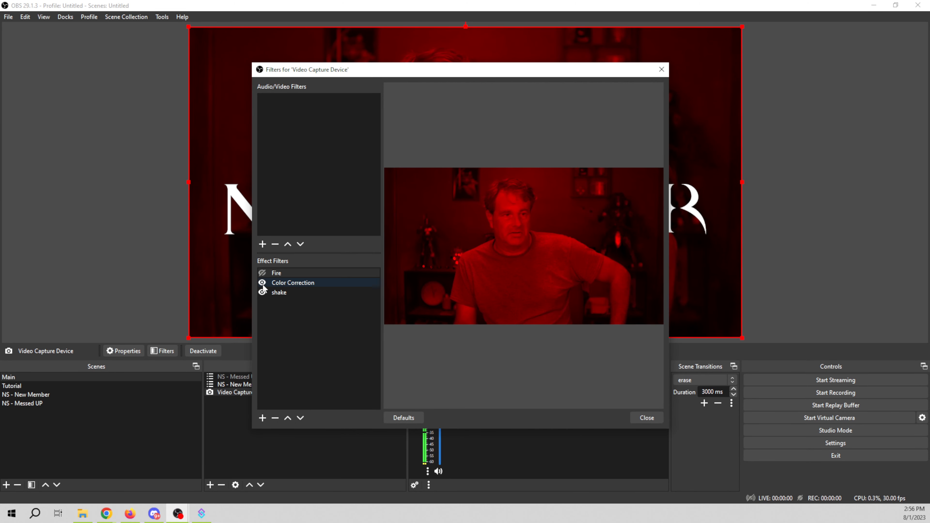
{"action": "left_click", "coordinate": [262, 292]}
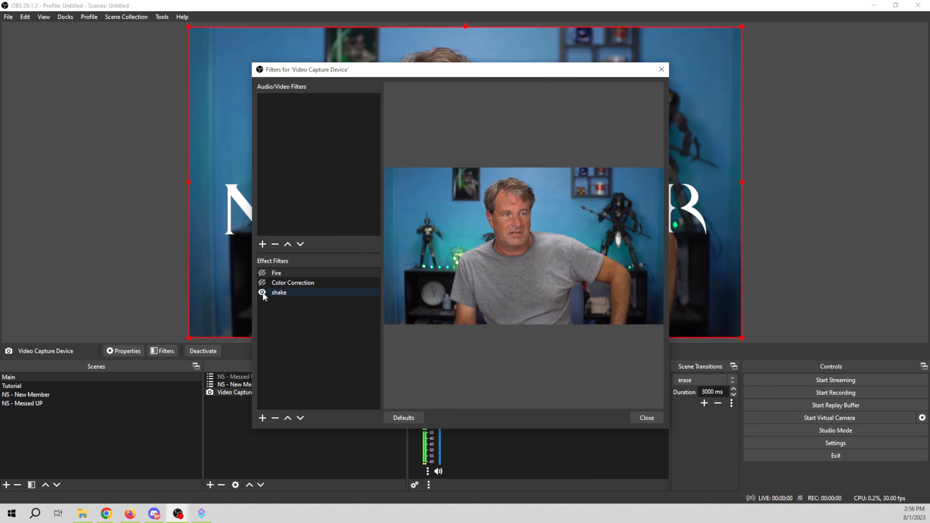
{"action": "left_click", "coordinate": [646, 418]}
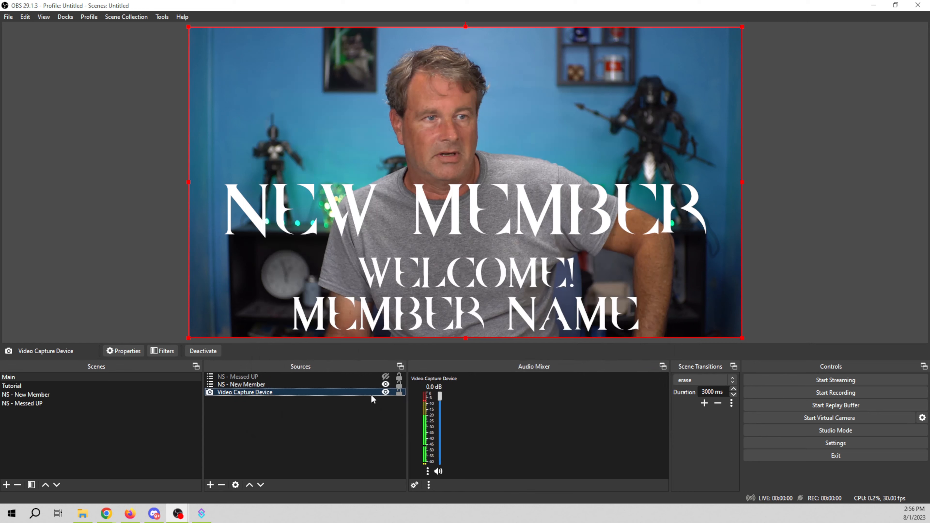
{"action": "left_click", "coordinate": [385, 384]}
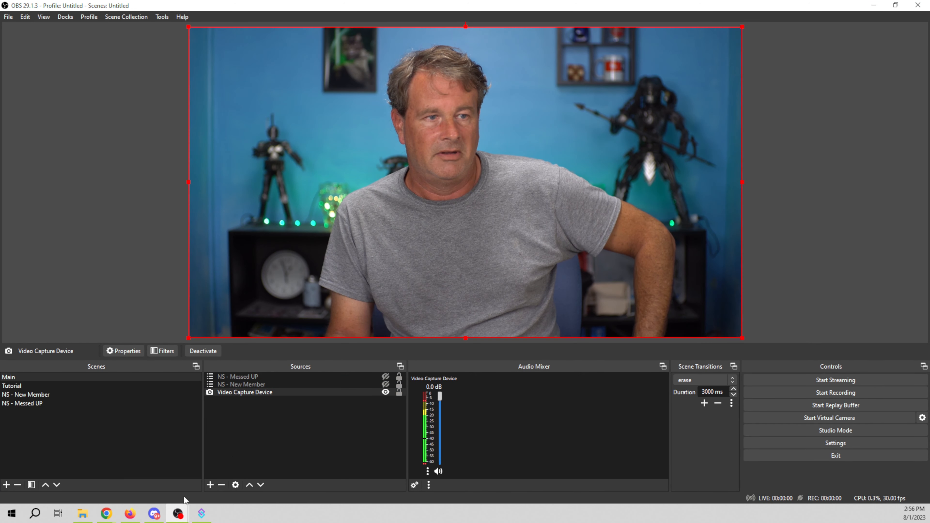
Switch to Streamer.bot and add an enabled action named New Member in the Default queue
{"action": "left_click", "coordinate": [201, 513]}
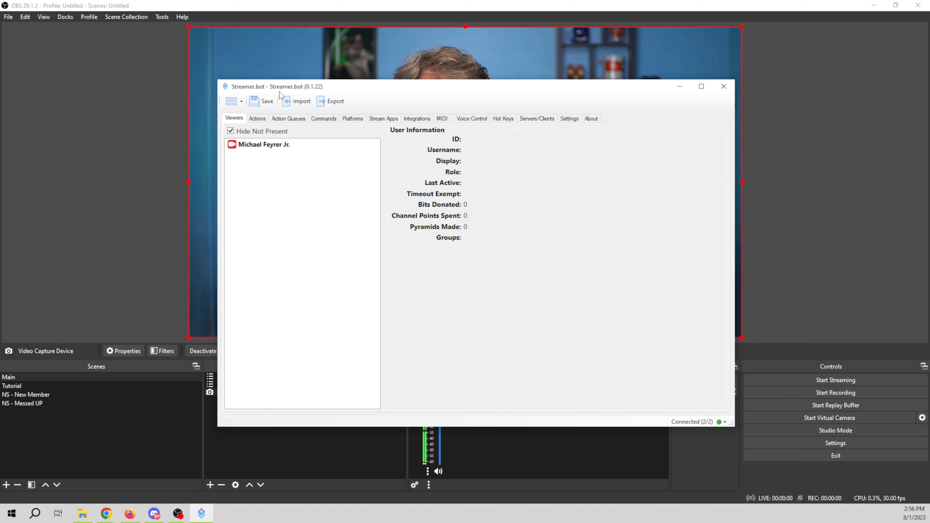
{"action": "left_click_drag", "start_coordinate": [279, 92], "coordinate": [258, 47]}
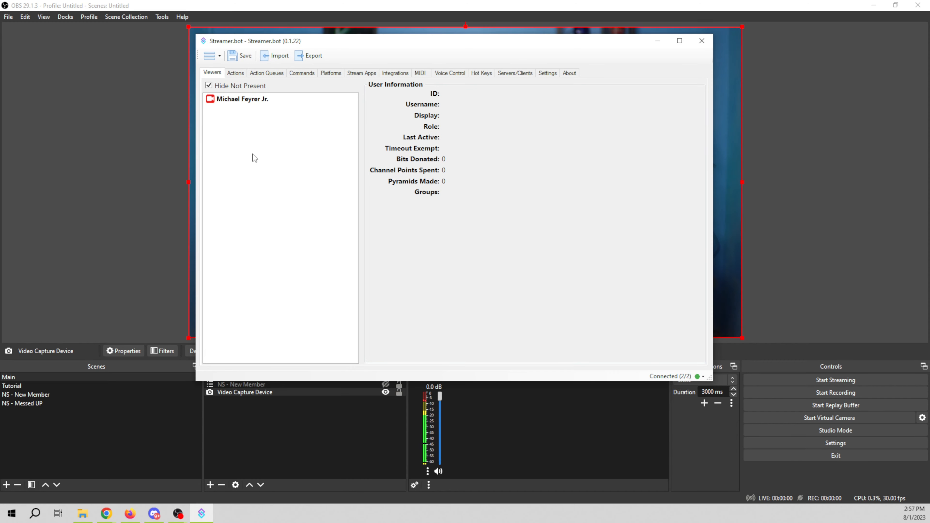
{"action": "left_click", "coordinate": [235, 73]}
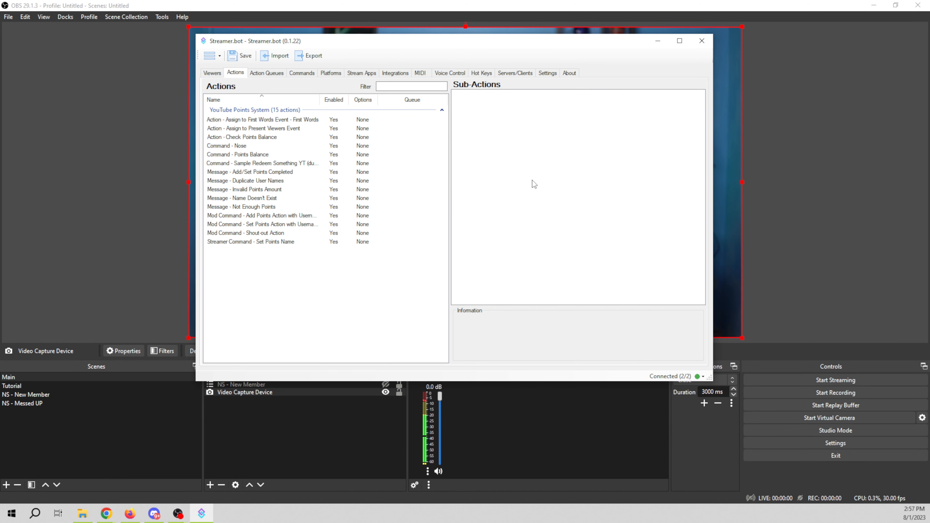
{"action": "right_click", "coordinate": [285, 284]}
{"action": "left_click", "coordinate": [311, 289]}
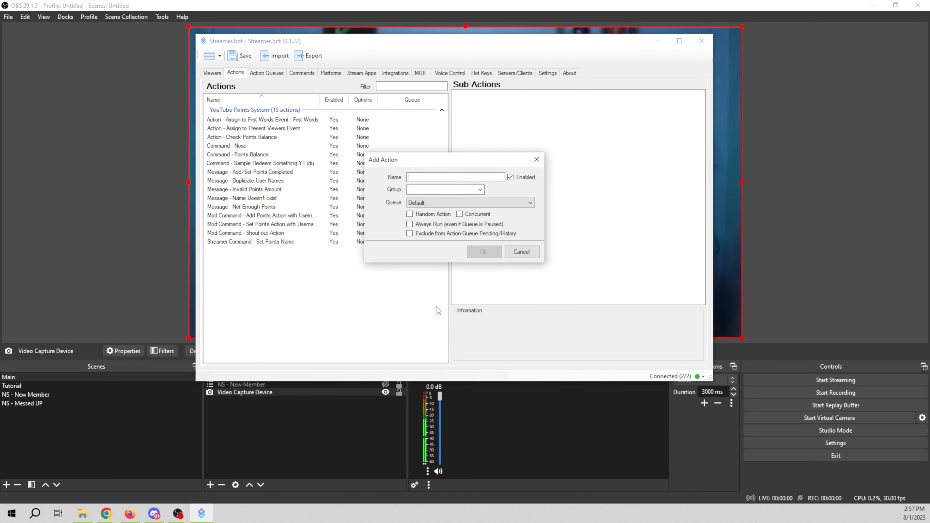
{"action": "type", "text": "New Member"}
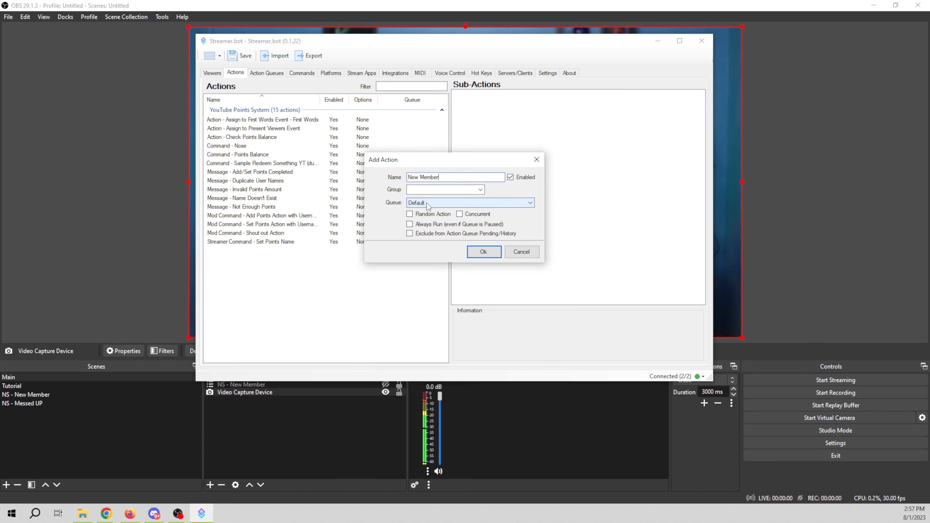
{"action": "left_click", "coordinate": [483, 252]}
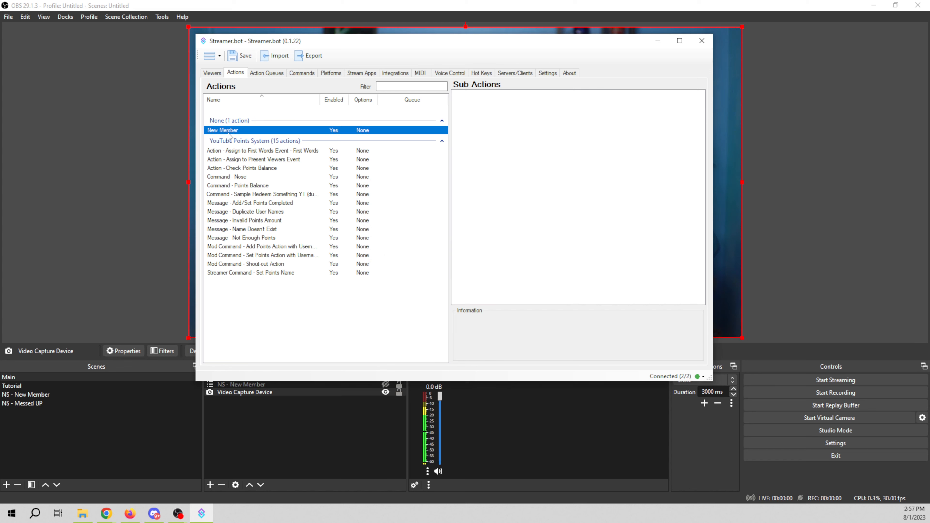
Add an OBS source visibility sub-action to New Member that sets NS - New Member in the Main scene to Visible
{"action": "right_click", "coordinate": [505, 252]}
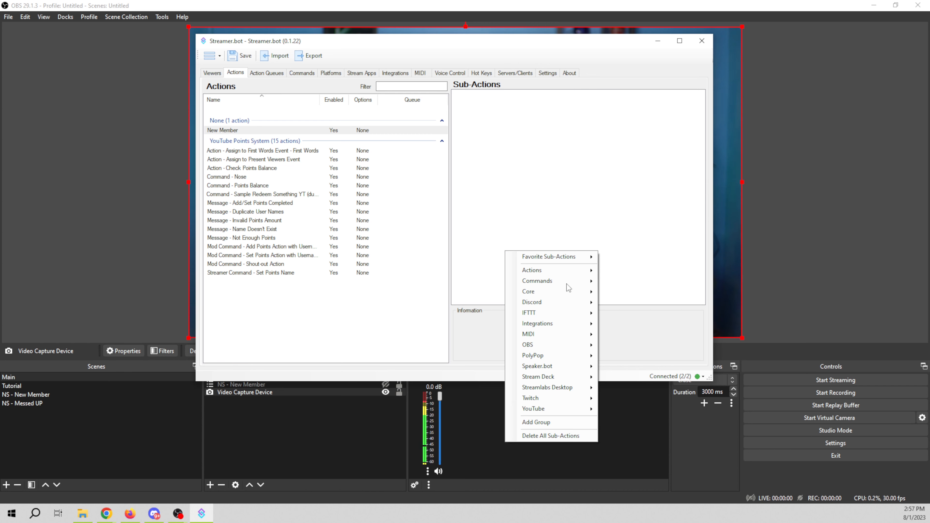
{"action": "mouse_move", "coordinate": [568, 353]}
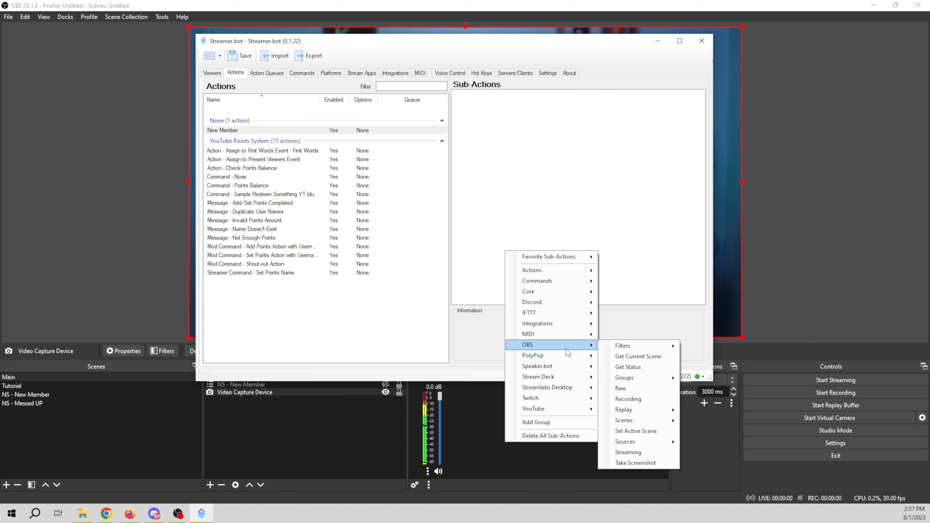
{"action": "mouse_move", "coordinate": [645, 447]}
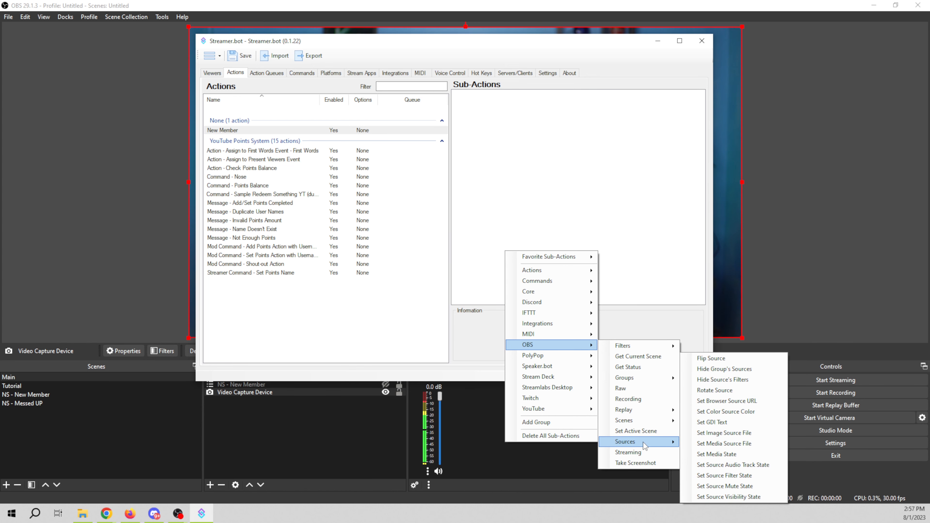
{"action": "left_click", "coordinate": [732, 498]}
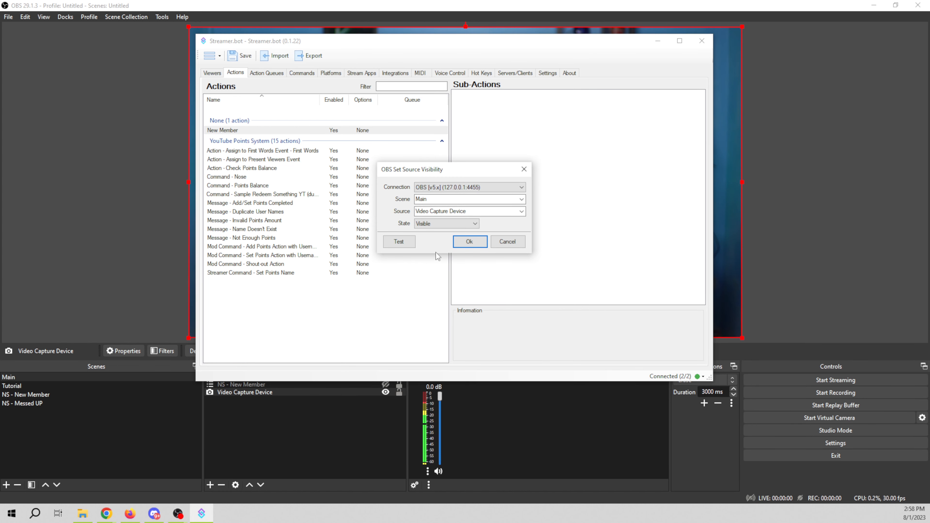
{"action": "left_click", "coordinate": [521, 212]}
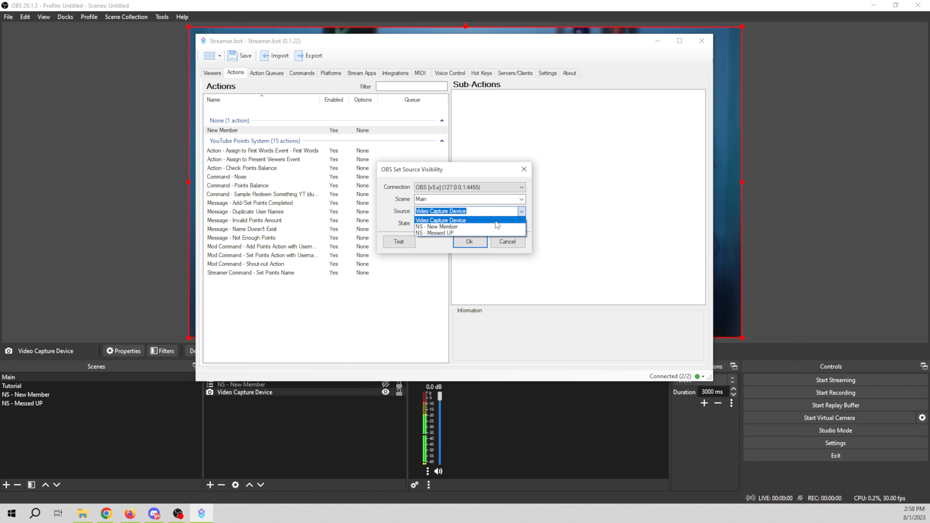
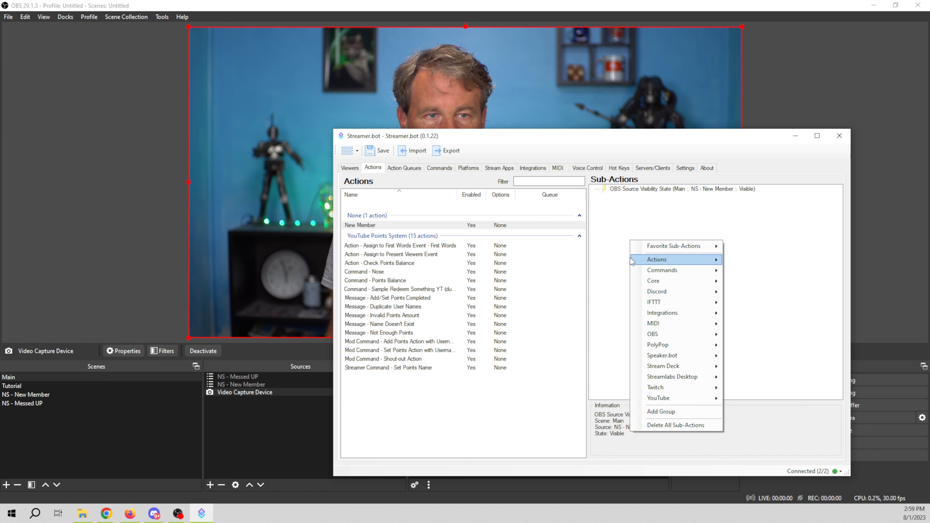
Add an OBS source filter state sub-action setting the Fire filter of Video Capture Device in the Main scene to Visible
{"action": "mouse_move", "coordinate": [664, 337]}
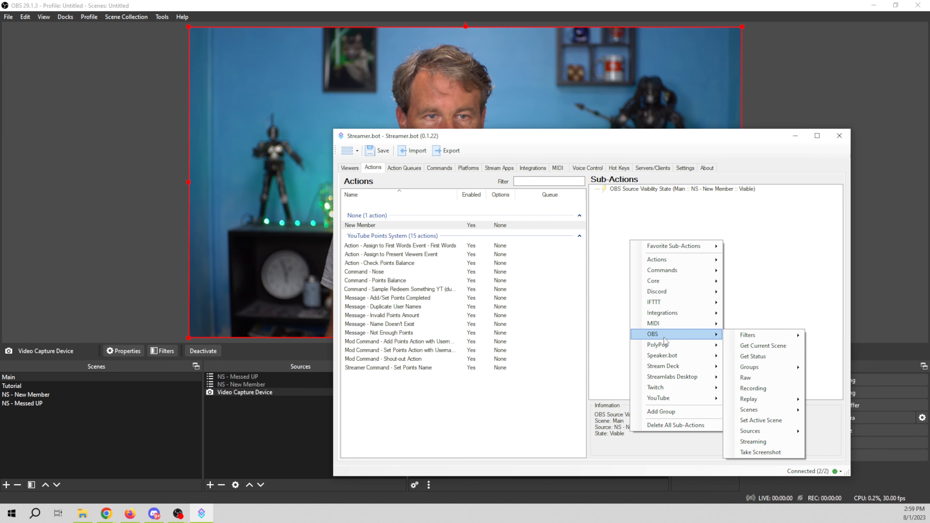
{"action": "mouse_move", "coordinate": [770, 437]}
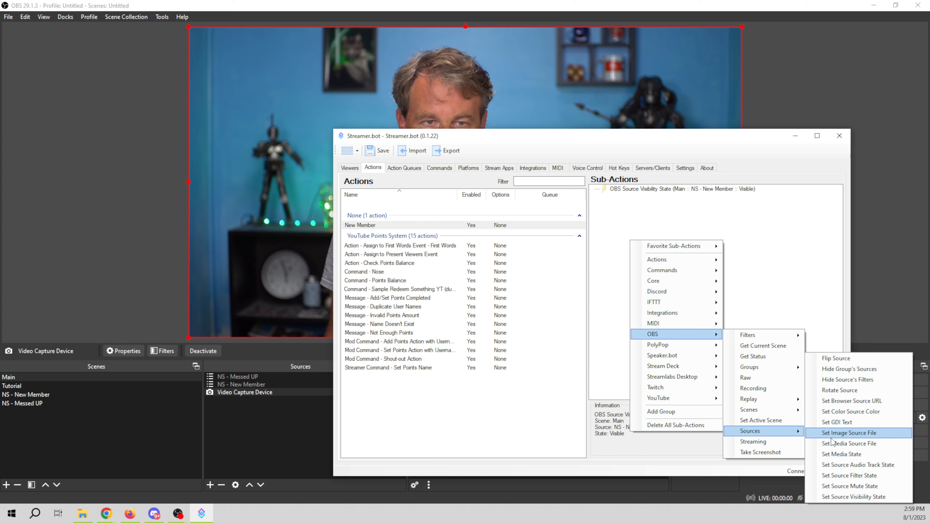
{"action": "left_click", "coordinate": [840, 475]}
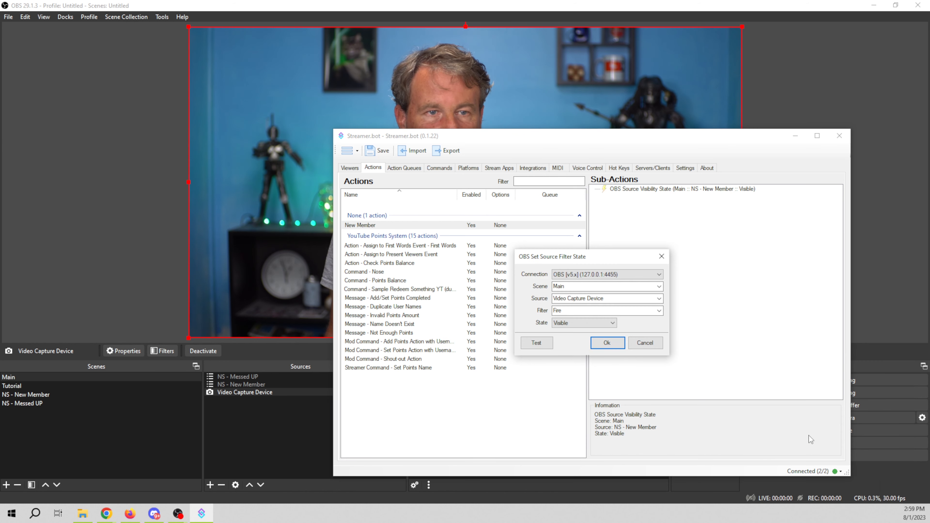
{"action": "left_click", "coordinate": [577, 286]}
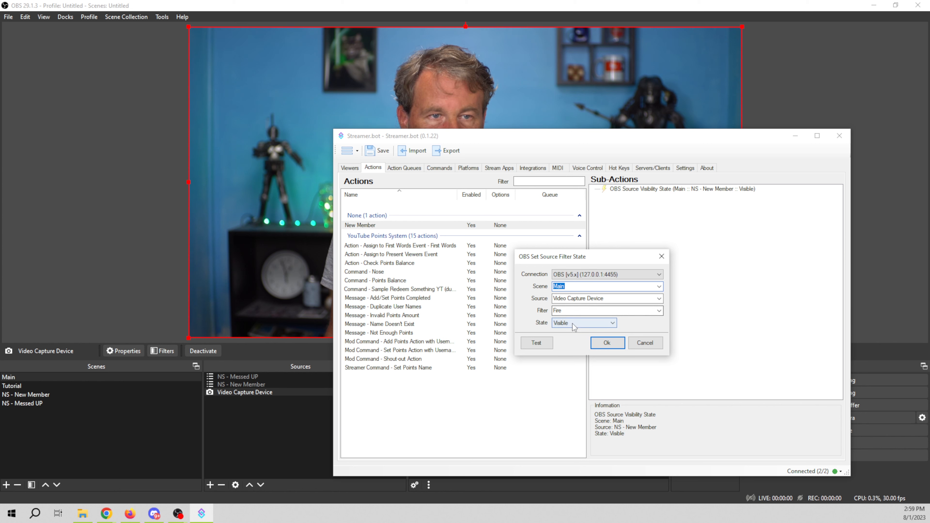
{"action": "left_click", "coordinate": [609, 344]}
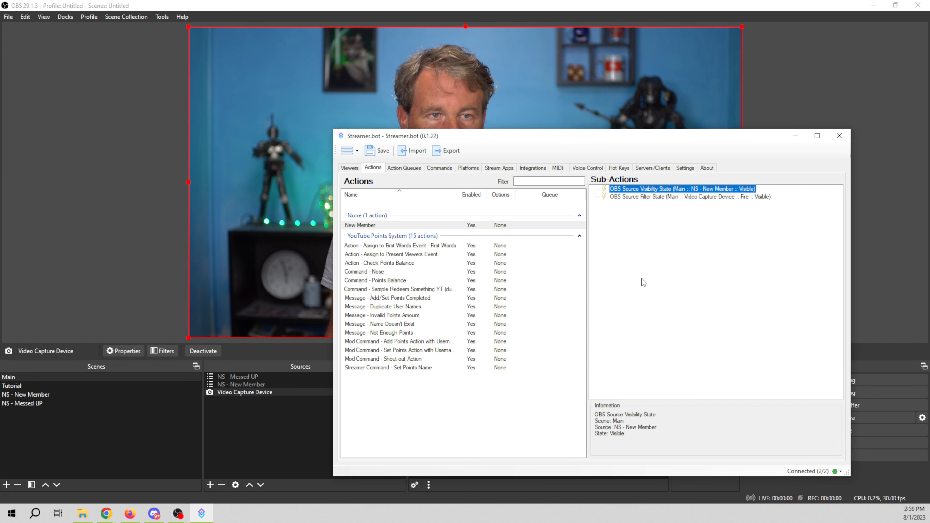
Add an OBS source filter state sub-action for Video Capture Device's Color Correction filter in Main, testing it as Visible and saving it as Hidden
{"action": "right_click", "coordinate": [641, 278]}
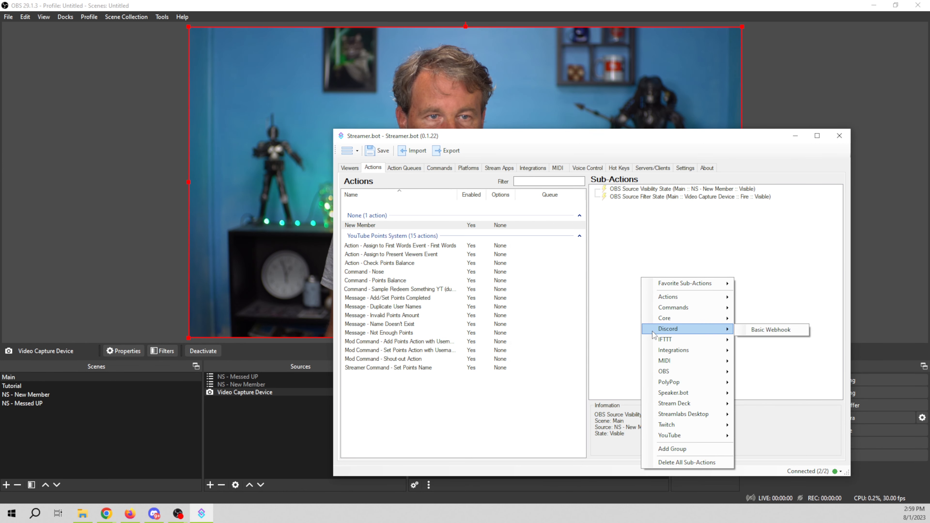
{"action": "mouse_move", "coordinate": [670, 372]}
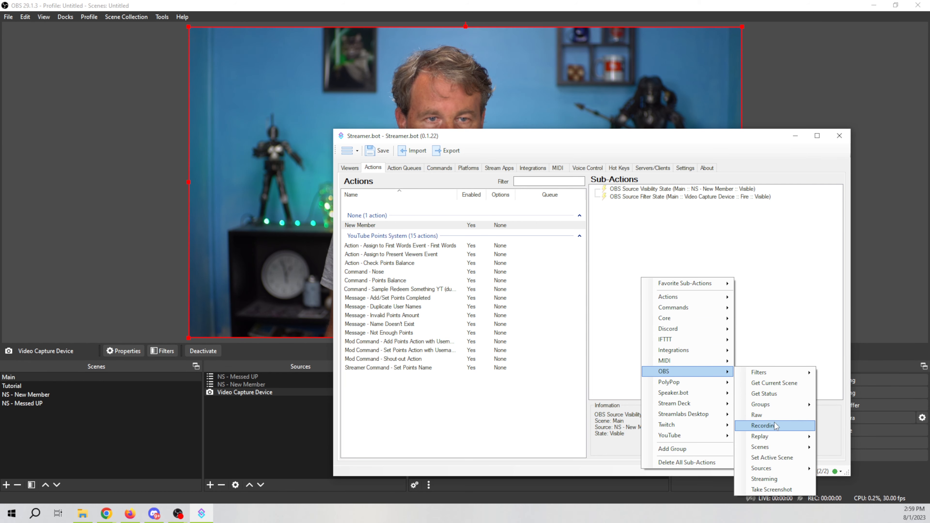
{"action": "mouse_move", "coordinate": [771, 472]}
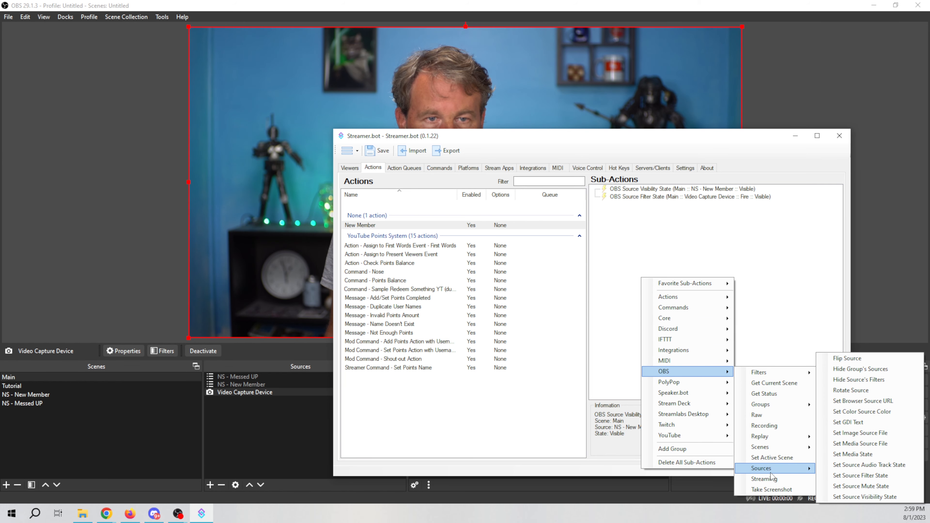
{"action": "left_click", "coordinate": [860, 475]}
{"action": "left_click", "coordinate": [659, 310]}
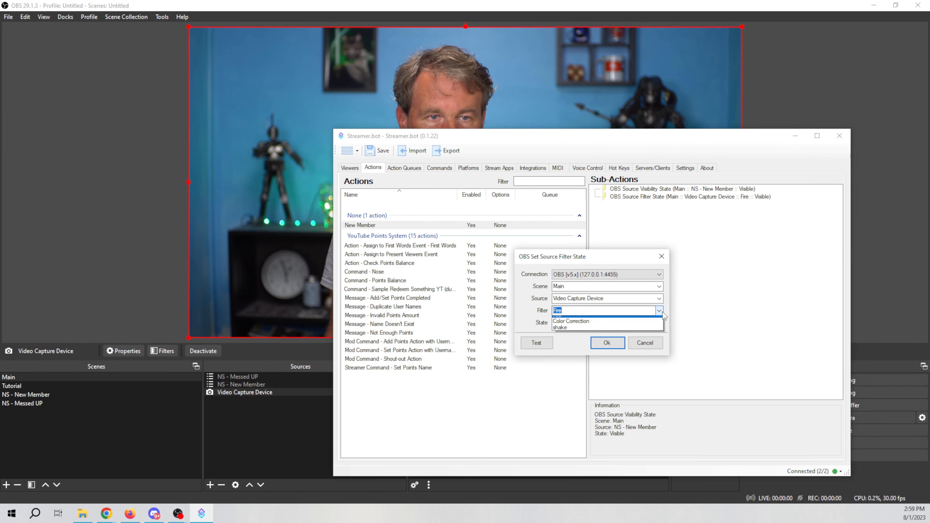
{"action": "left_click", "coordinate": [623, 327]}
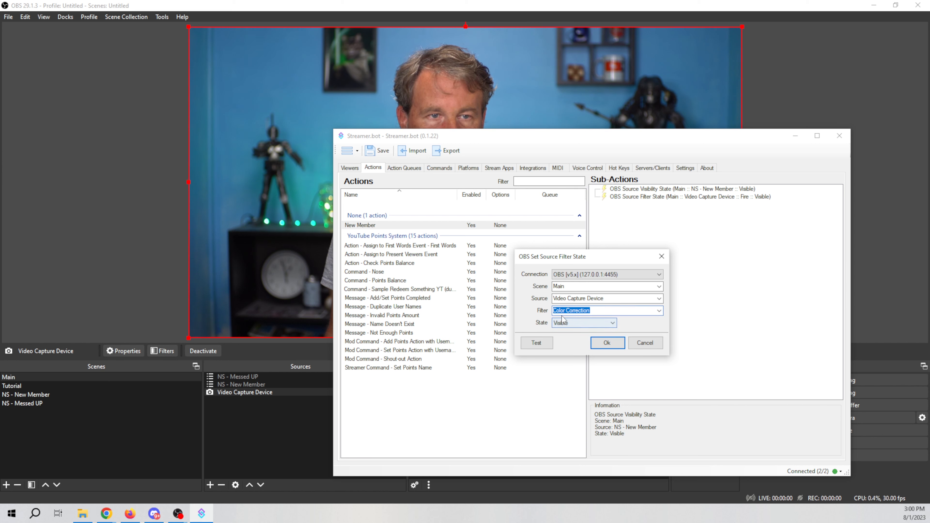
{"action": "left_click", "coordinate": [537, 343]}
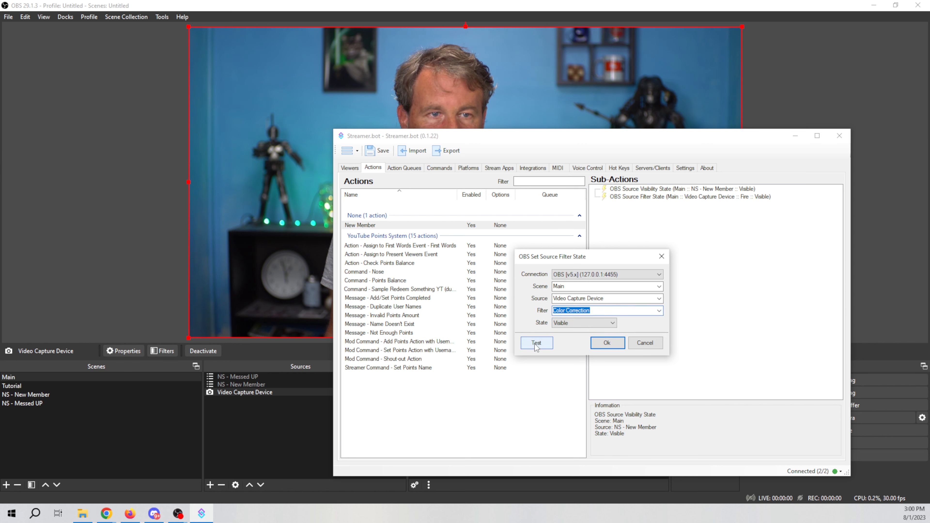
{"action": "left_click", "coordinate": [571, 324]}
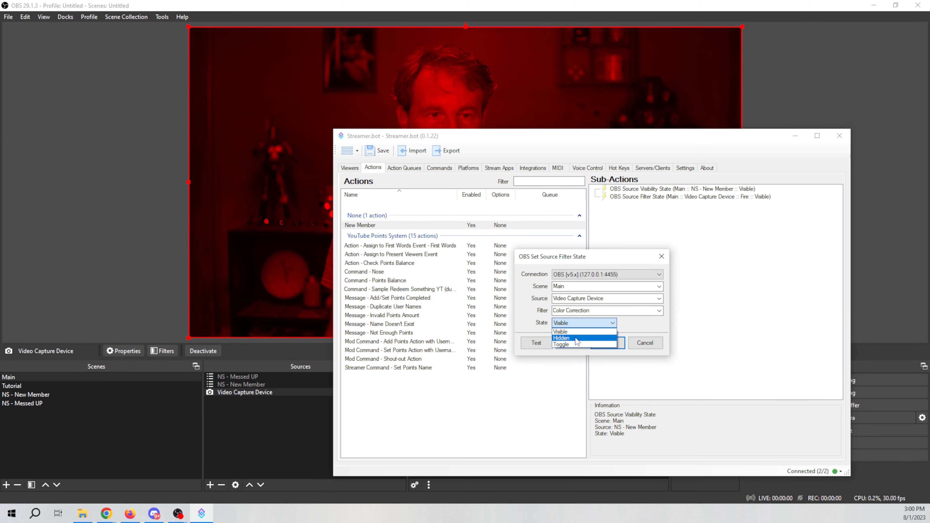
{"action": "left_click", "coordinate": [575, 337]}
{"action": "left_click", "coordinate": [606, 343]}
Add an OBS source filter state sub-action for Video Capture Device's shake filter in Main, test it, and save it as Visible
{"action": "right_click", "coordinate": [678, 349]}
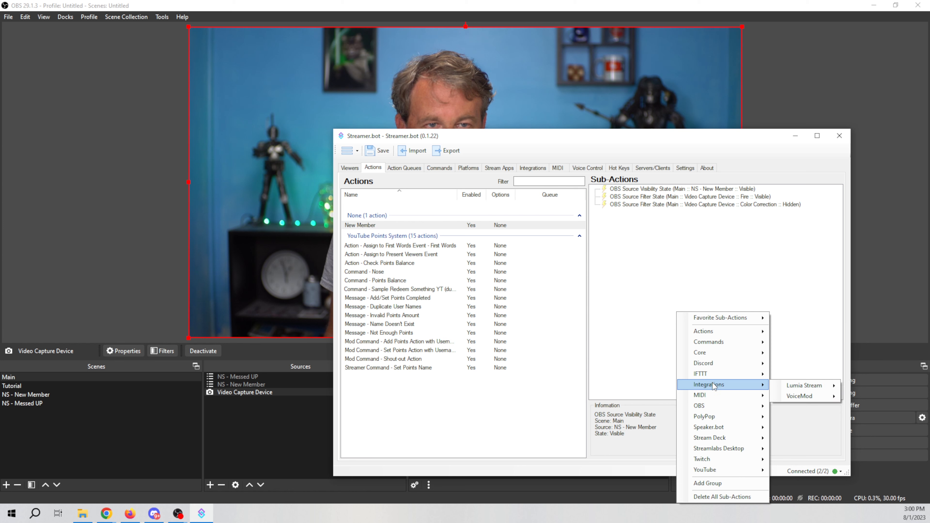
{"action": "mouse_move", "coordinate": [716, 406]}
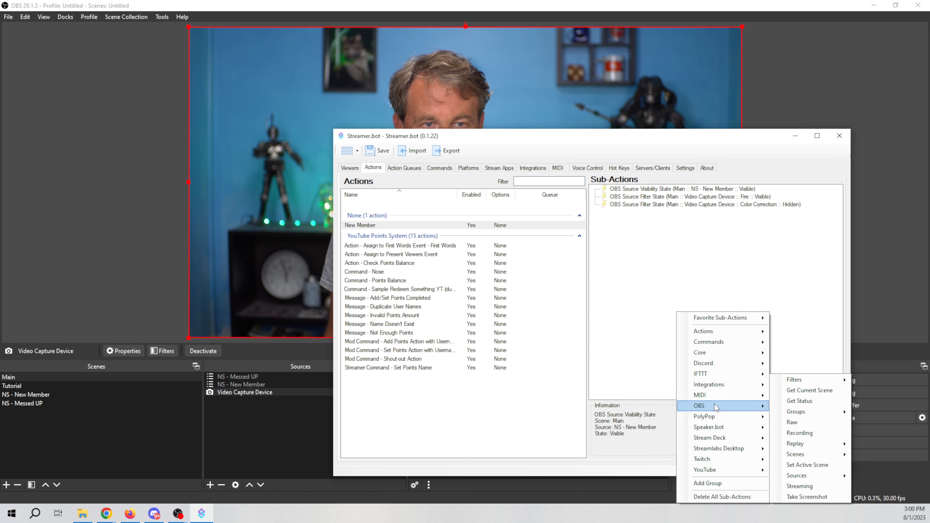
{"action": "mouse_move", "coordinate": [804, 475]}
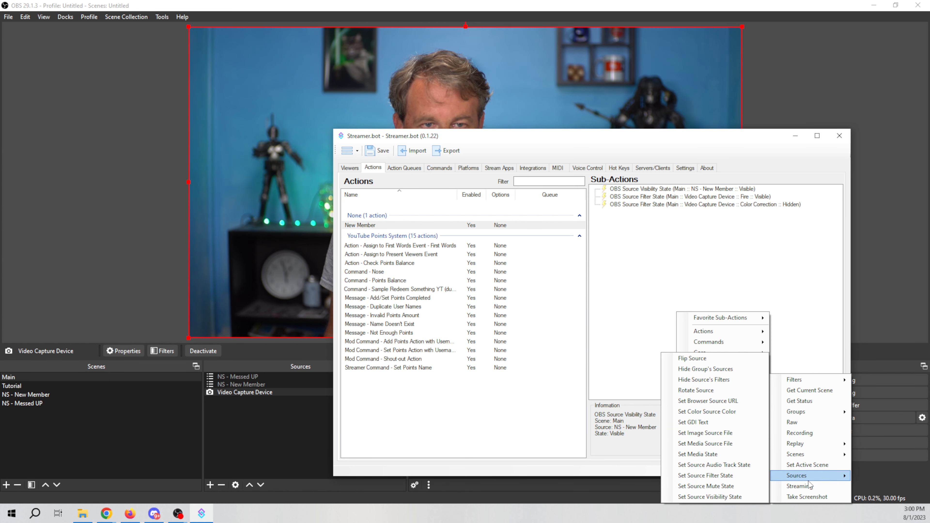
{"action": "left_click", "coordinate": [742, 477]}
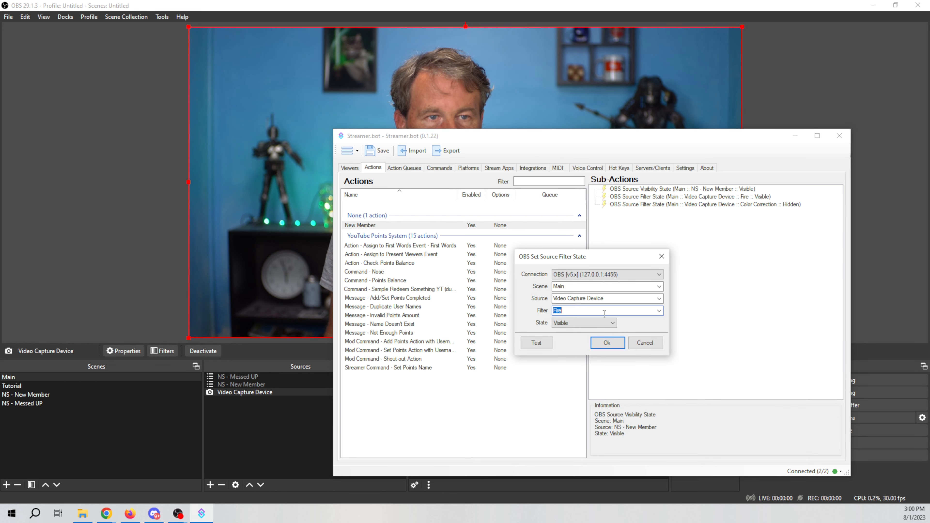
{"action": "left_click", "coordinate": [659, 310]}
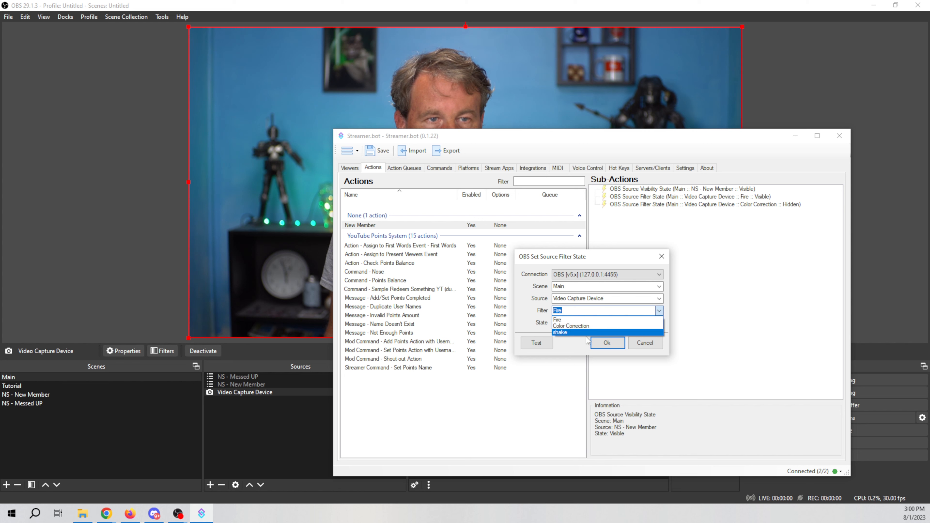
{"action": "left_click", "coordinate": [561, 332]}
{"action": "left_click", "coordinate": [542, 344]}
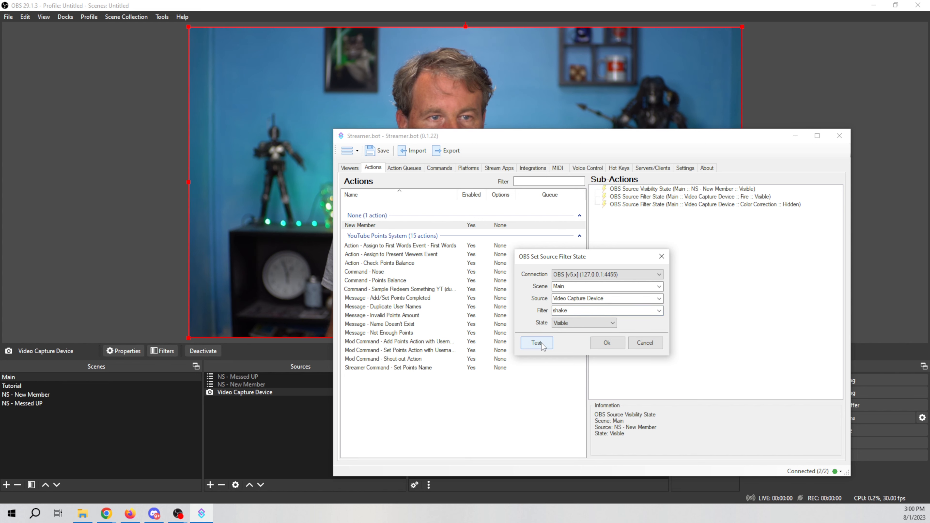
{"action": "left_click", "coordinate": [584, 324]}
{"action": "left_click", "coordinate": [573, 338]}
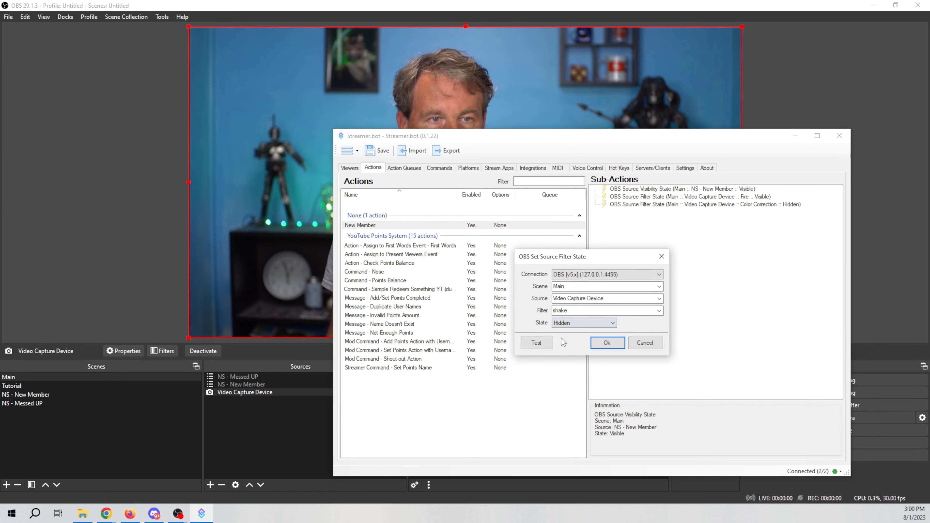
{"action": "left_click", "coordinate": [583, 324]}
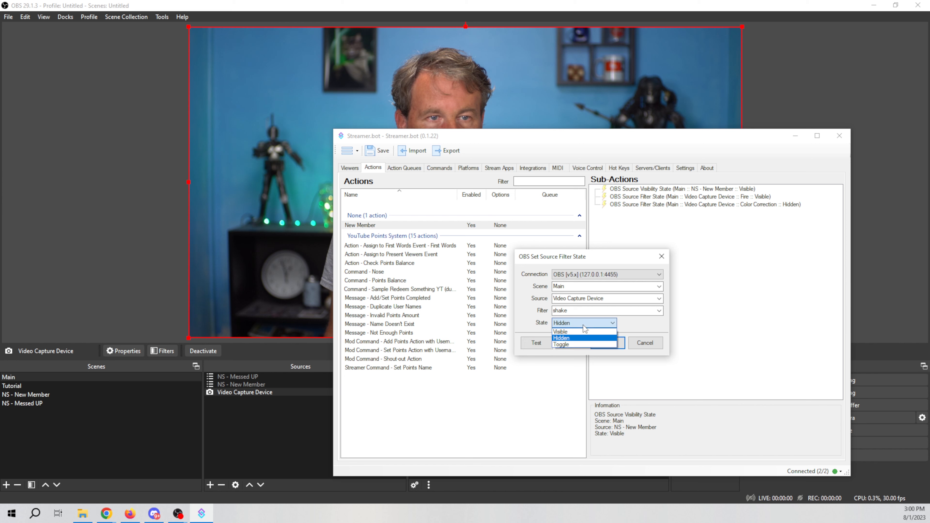
{"action": "left_click", "coordinate": [581, 331]}
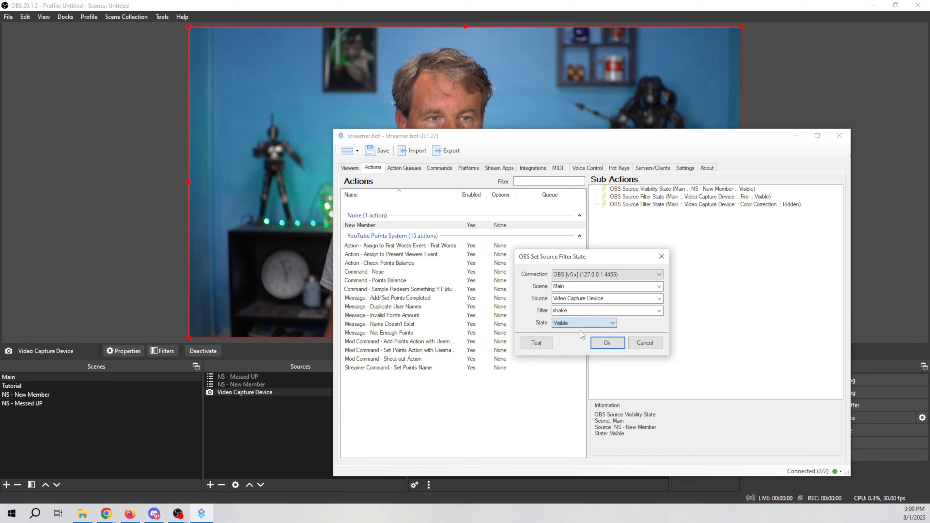
{"action": "left_click", "coordinate": [606, 343]}
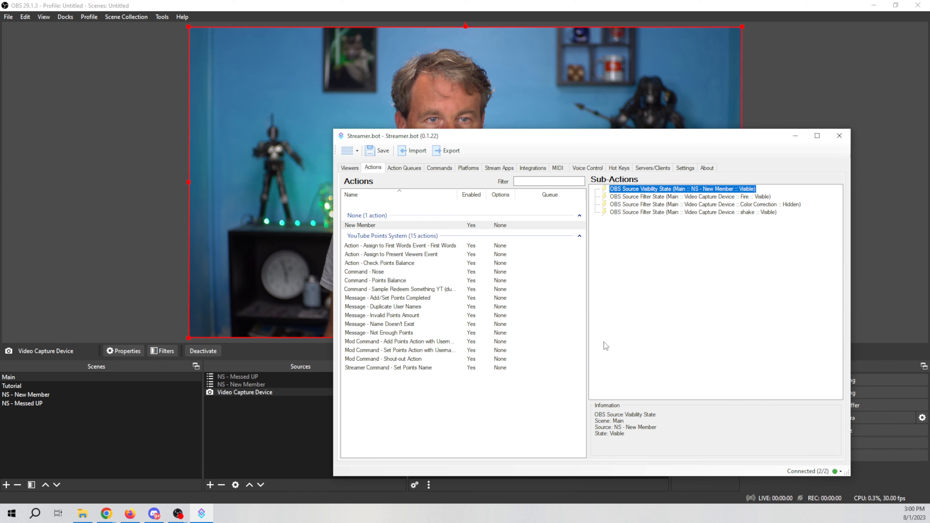
Set the state of the existing Color Correction filter sub-action to Visible
{"action": "double_click", "coordinate": [743, 205]}
{"action": "left_click", "coordinate": [583, 321]}
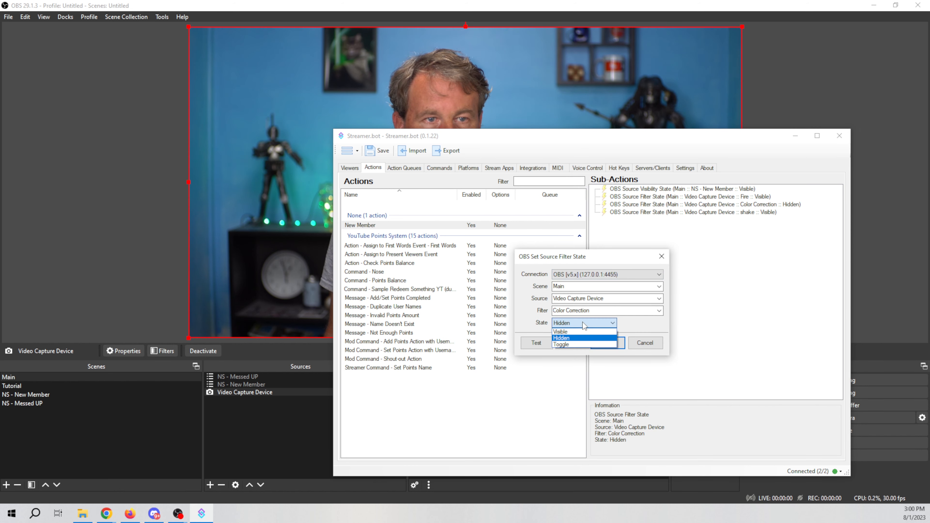
{"action": "left_click", "coordinate": [573, 331]}
{"action": "left_click", "coordinate": [607, 345]}
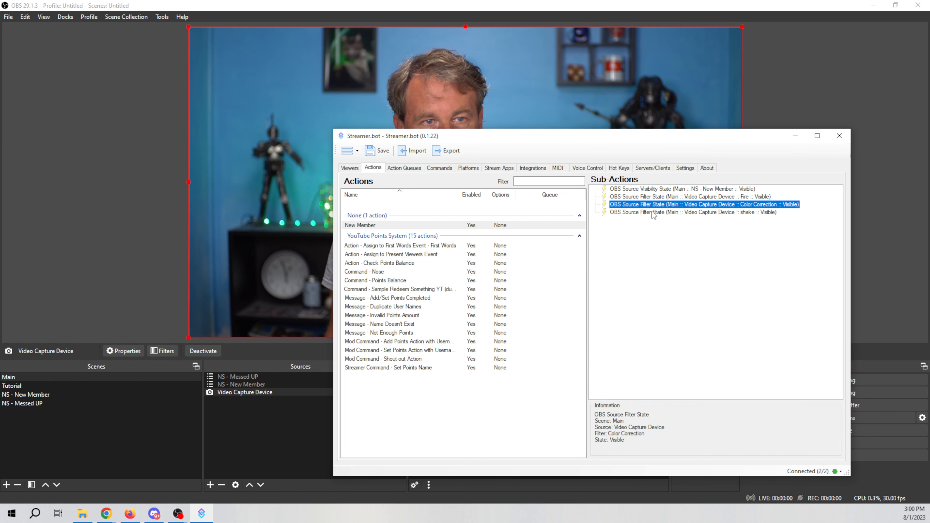
Add a Core delay sub-action of 5000 milliseconds to the New Member action
{"action": "left_click", "coordinate": [648, 261]}
{"action": "right_click", "coordinate": [648, 263]}
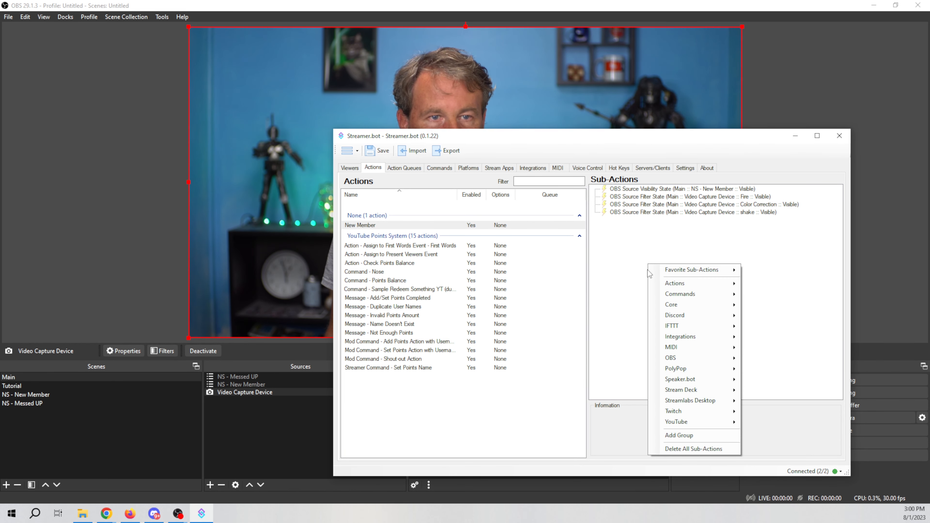
{"action": "mouse_move", "coordinate": [662, 287]}
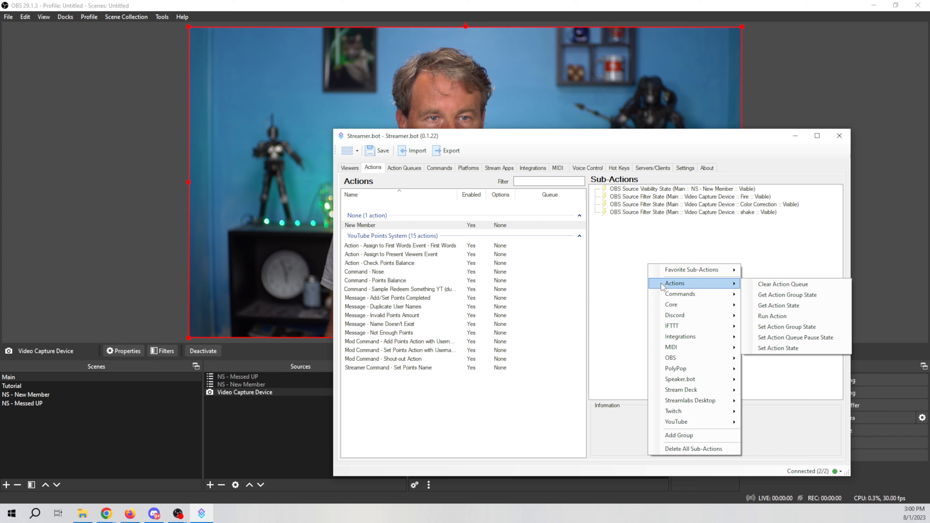
{"action": "mouse_move", "coordinate": [673, 307]}
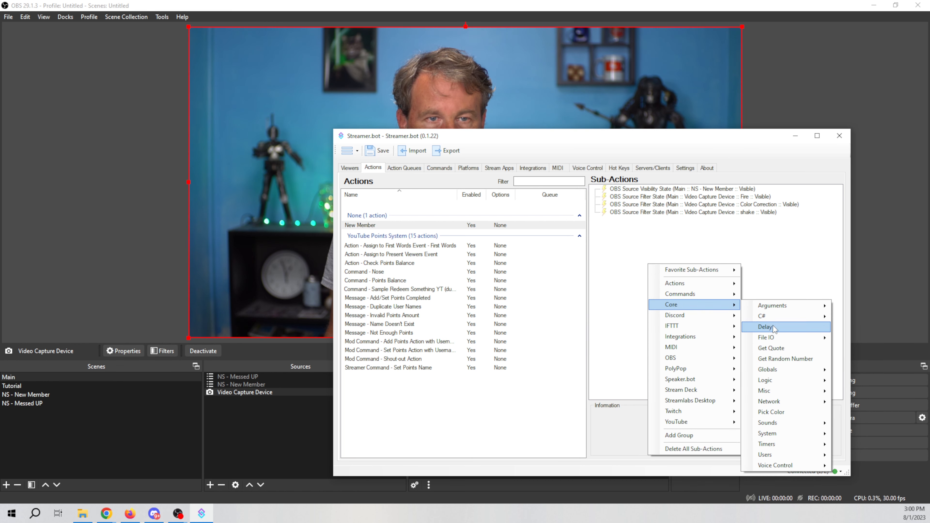
{"action": "left_click", "coordinate": [765, 327]}
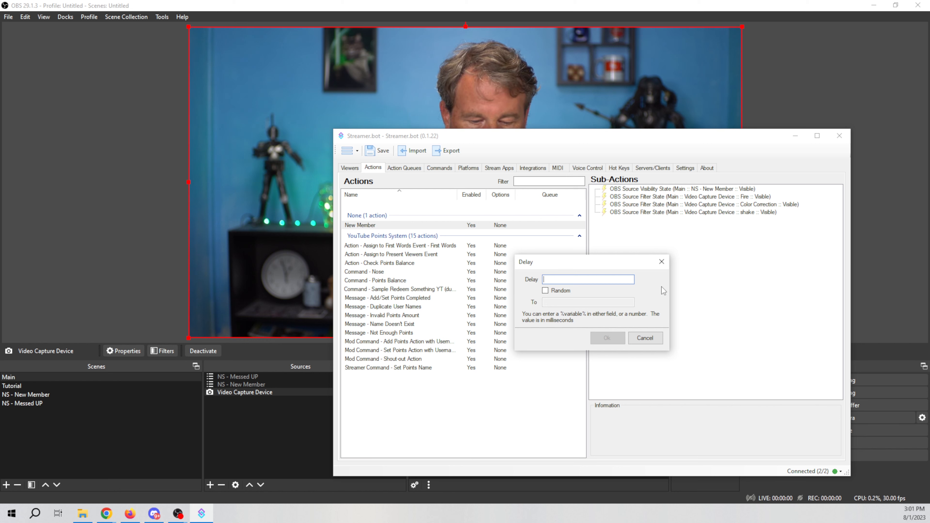
{"action": "type", "text": "50000"}
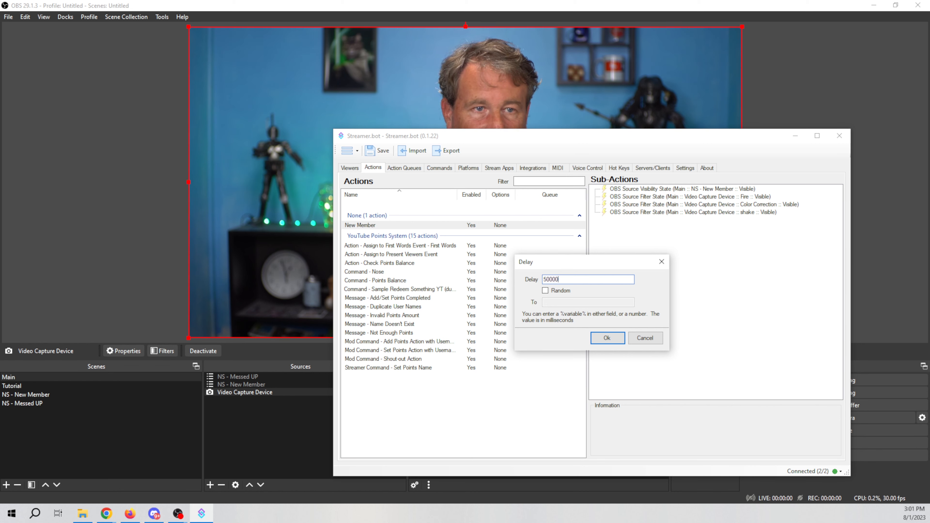
{"action": "key", "text": "BackSpace"}
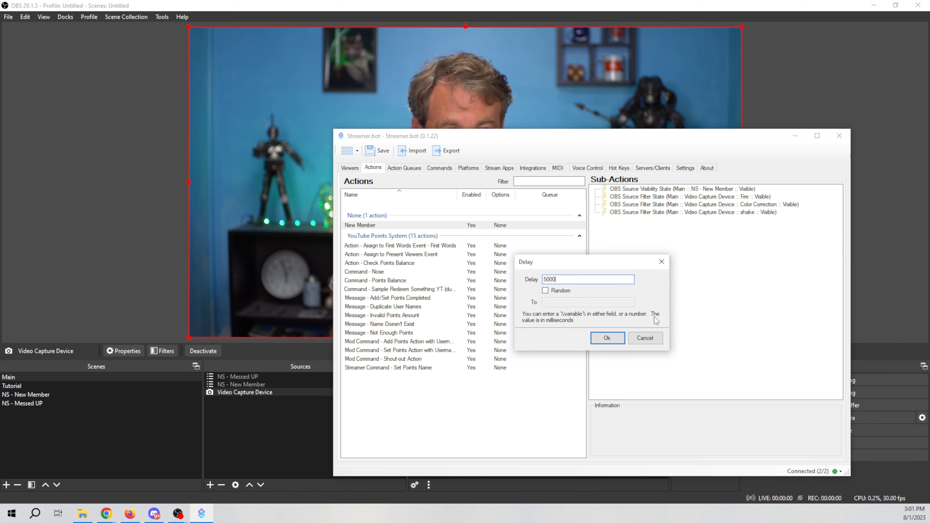
{"action": "left_click", "coordinate": [606, 338]}
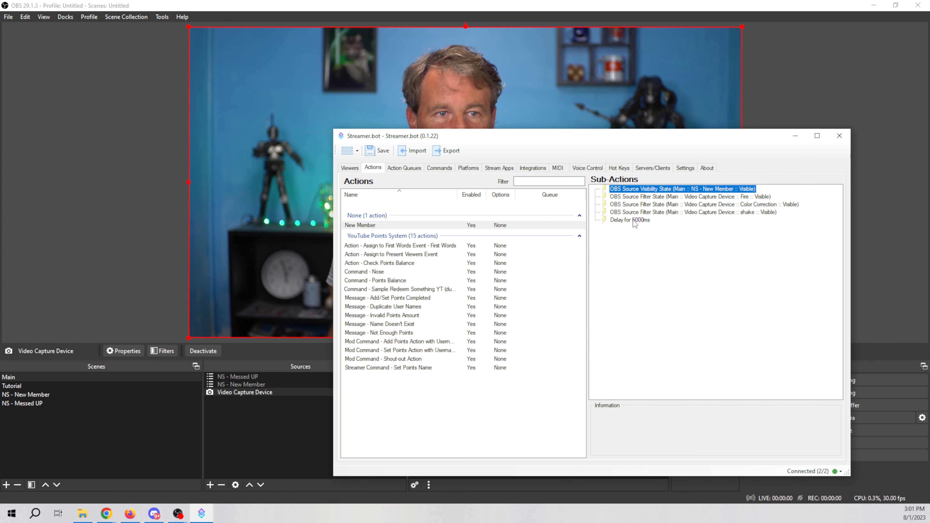
Copy the NS - New Member source visibility sub-action, paste it after the delay, and set the copy's state to Hidden
{"action": "left_click", "coordinate": [751, 211]}
{"action": "left_click", "coordinate": [719, 188]}
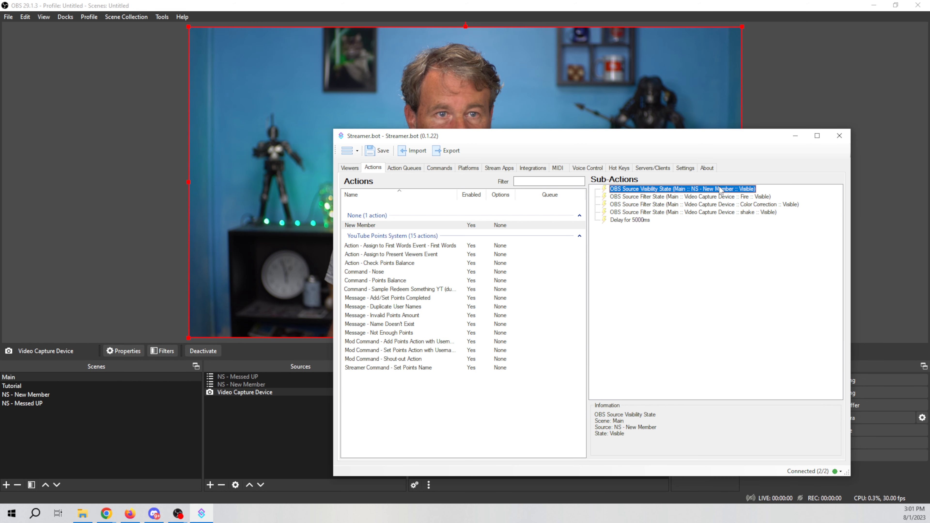
{"action": "right_click", "coordinate": [719, 189]}
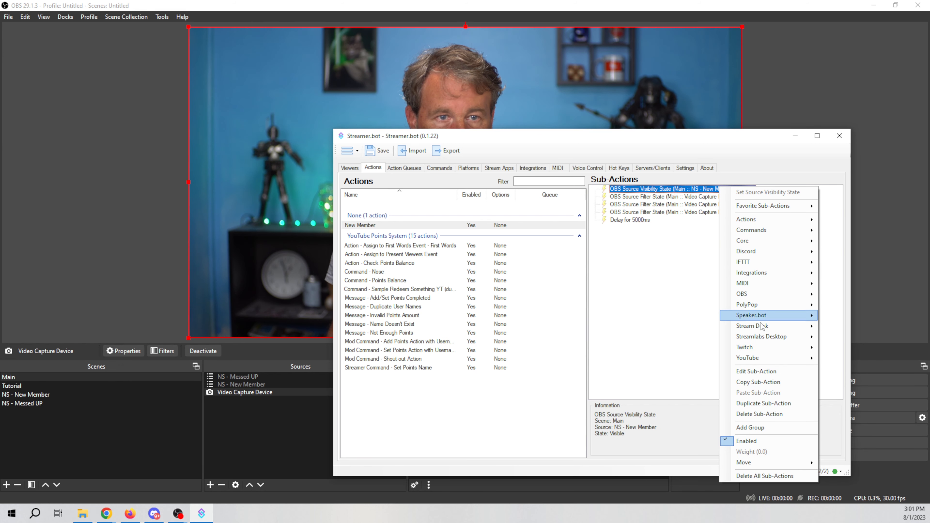
{"action": "left_click", "coordinate": [773, 384]}
{"action": "key", "text": "ctrl+v"}
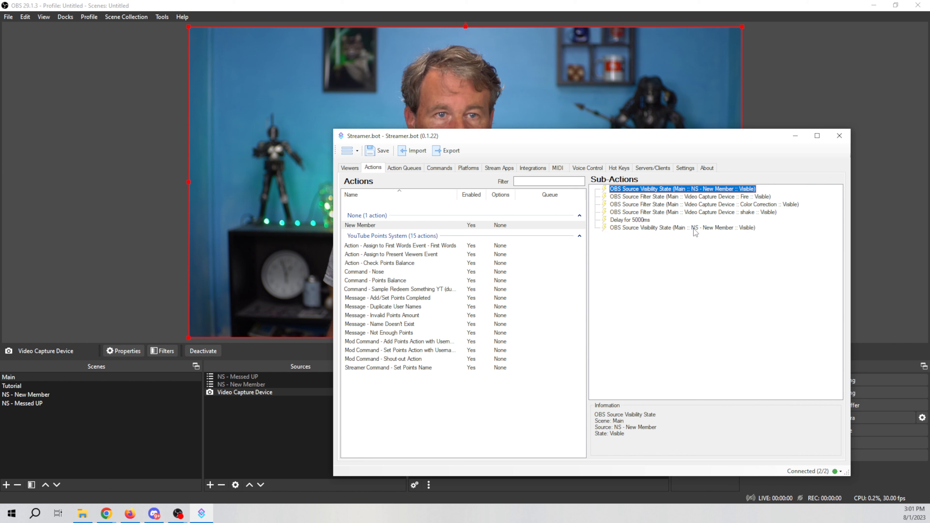
{"action": "double_click", "coordinate": [692, 229]}
{"action": "left_click", "coordinate": [613, 318]}
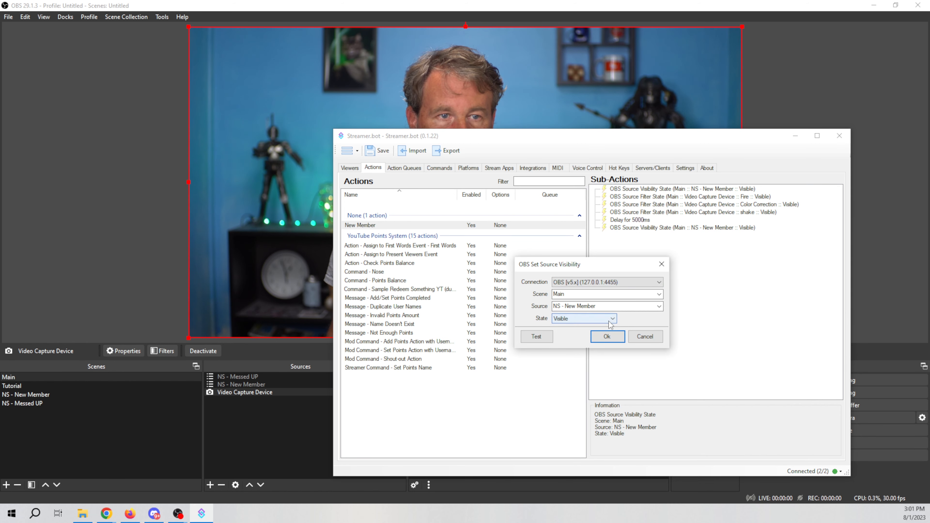
{"action": "left_click", "coordinate": [572, 333]}
{"action": "left_click", "coordinate": [619, 336]}
Duplicate the Fire filter state sub-action and set the duplicate's state to Hidden
{"action": "right_click", "coordinate": [668, 197]}
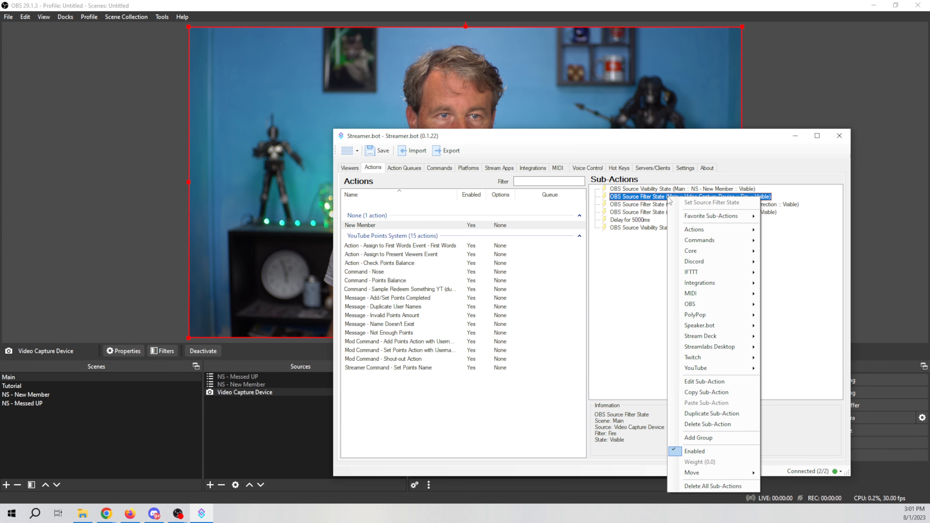
{"action": "left_click", "coordinate": [712, 413]}
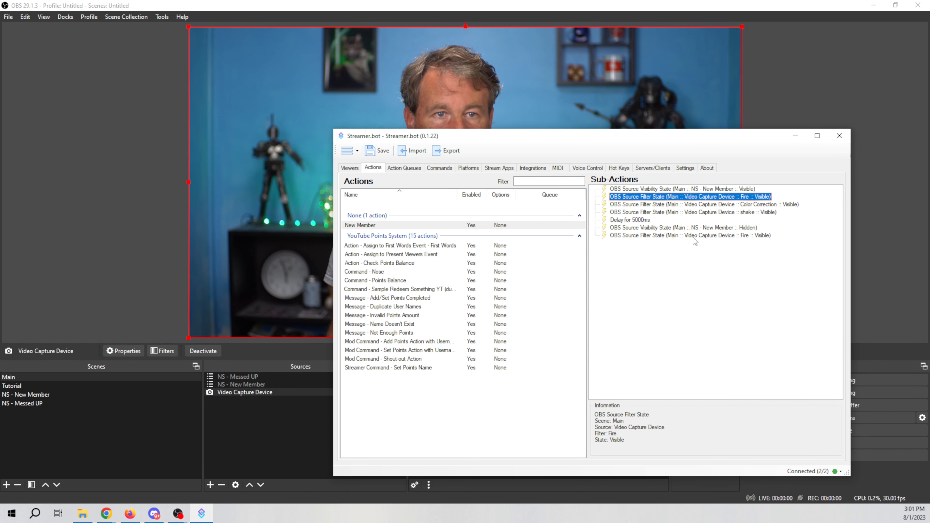
{"action": "double_click", "coordinate": [630, 235]}
{"action": "left_click", "coordinate": [593, 322]}
{"action": "left_click", "coordinate": [583, 336]}
{"action": "left_click", "coordinate": [607, 342]}
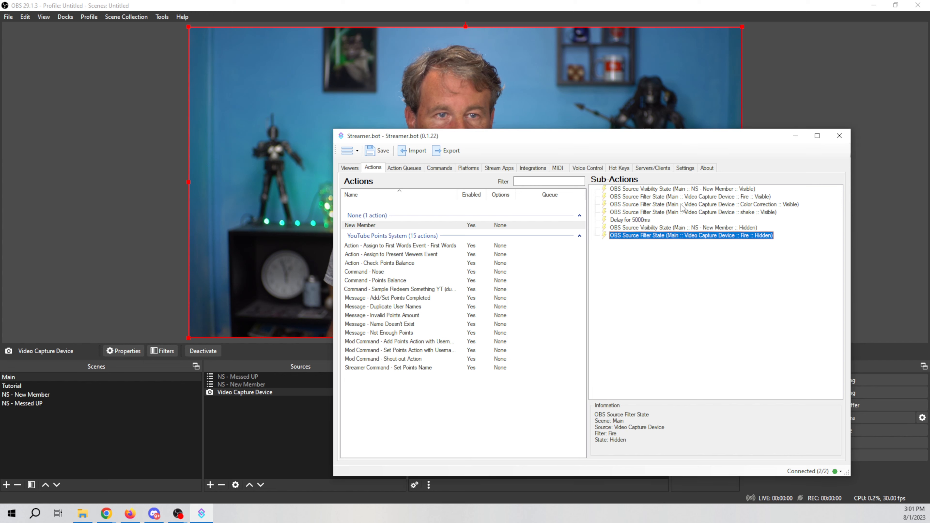
Duplicate the Color Correction filter state sub-action and set the duplicate's state to Hidden
{"action": "double_click", "coordinate": [682, 206]}
{"action": "left_click", "coordinate": [645, 342]}
{"action": "right_click", "coordinate": [680, 207]}
{"action": "left_click", "coordinate": [723, 423]}
{"action": "double_click", "coordinate": [679, 243]}
{"action": "left_click", "coordinate": [593, 323]}
{"action": "left_click", "coordinate": [582, 336]}
{"action": "left_click", "coordinate": [607, 343]}
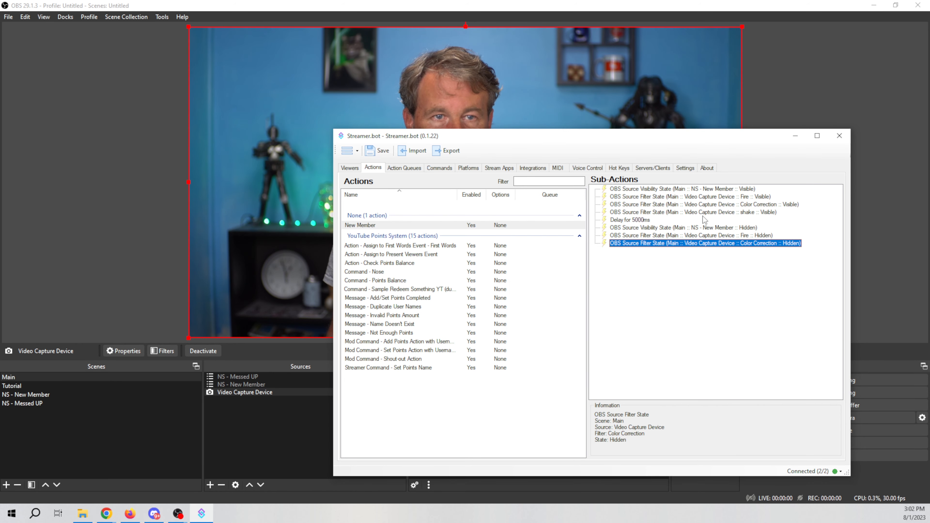
Set the shake filter state sub-action before the delay to Hidden and duplicate it to the end of the list
{"action": "double_click", "coordinate": [703, 213]}
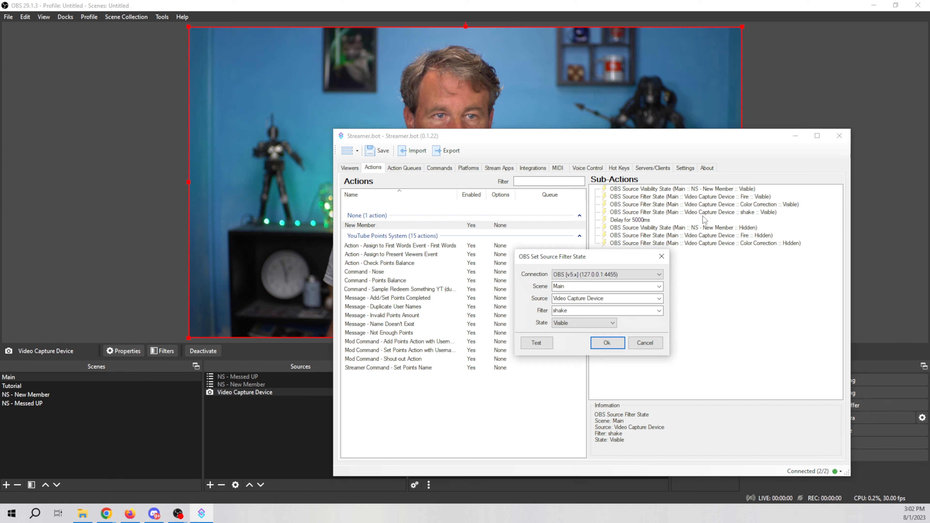
{"action": "left_click", "coordinate": [572, 324]}
{"action": "left_click", "coordinate": [571, 338]}
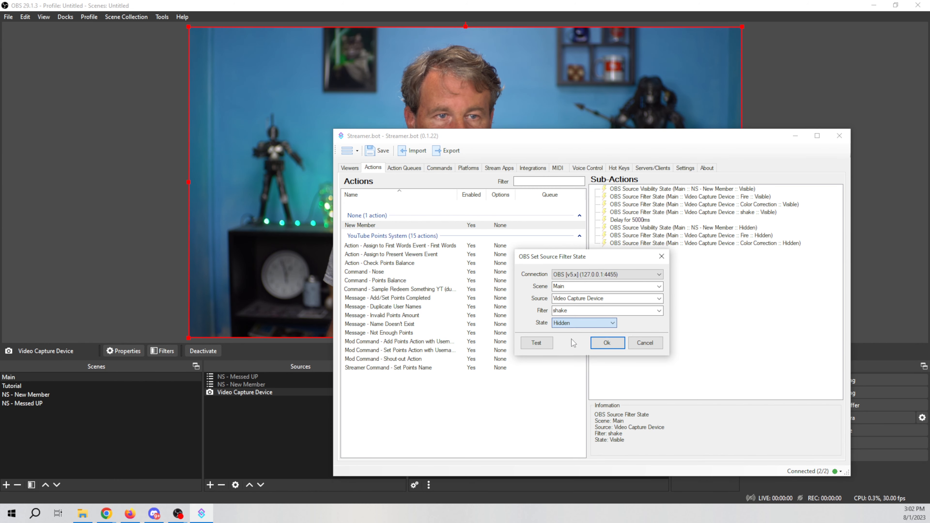
{"action": "left_click", "coordinate": [607, 343]}
{"action": "left_click_drag", "start_coordinate": [665, 138], "coordinate": [549, 31]}
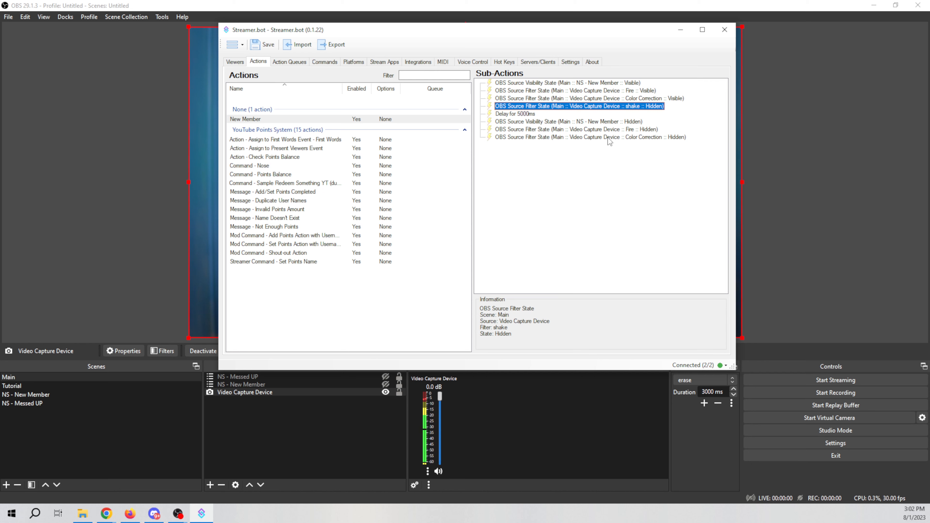
{"action": "right_click", "coordinate": [606, 109]}
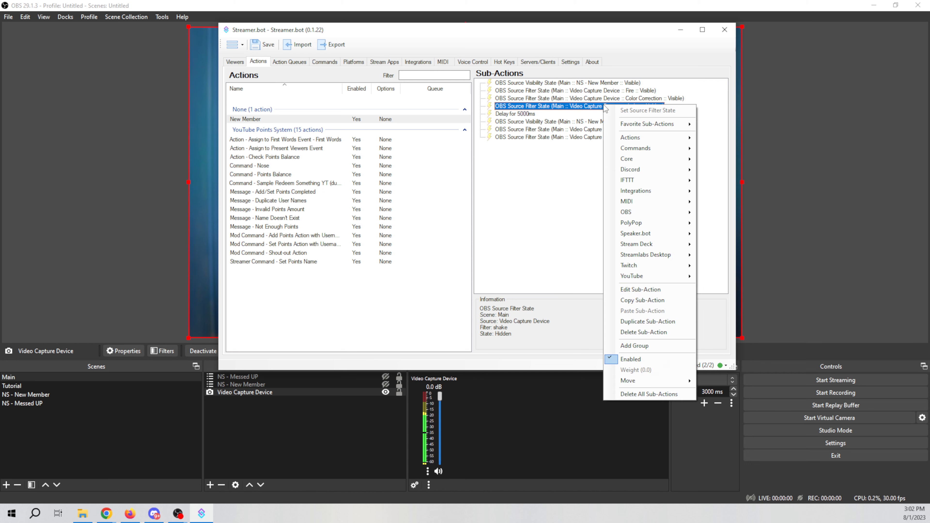
{"action": "left_click", "coordinate": [636, 322]}
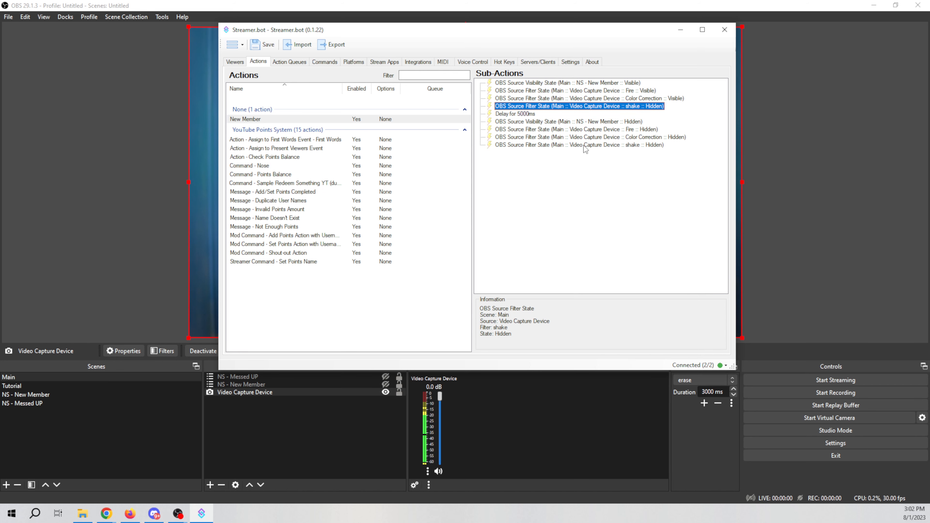
Set the state of the original shake filter sub-action, the one before the delay, to Visible
{"action": "double_click", "coordinate": [599, 109]}
{"action": "left_click", "coordinate": [492, 217]}
{"action": "left_click", "coordinate": [476, 225]}
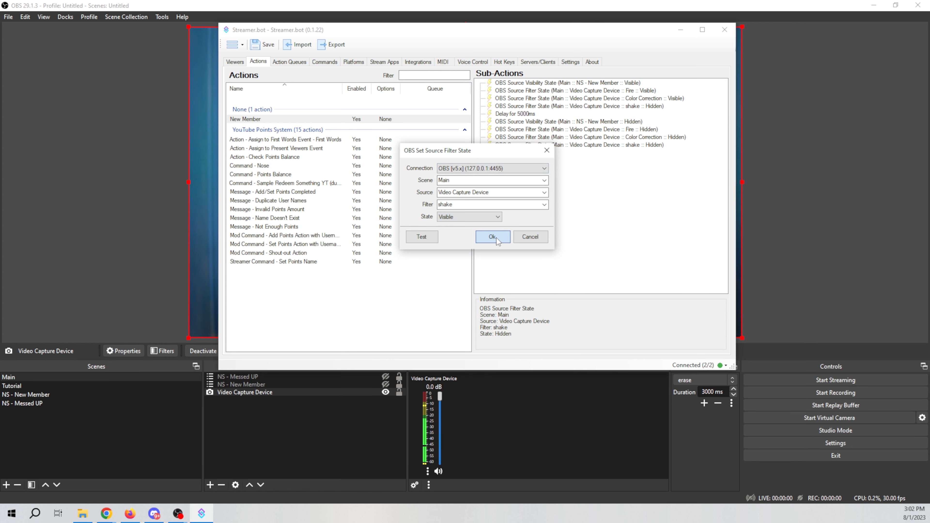
{"action": "left_click", "coordinate": [505, 239]}
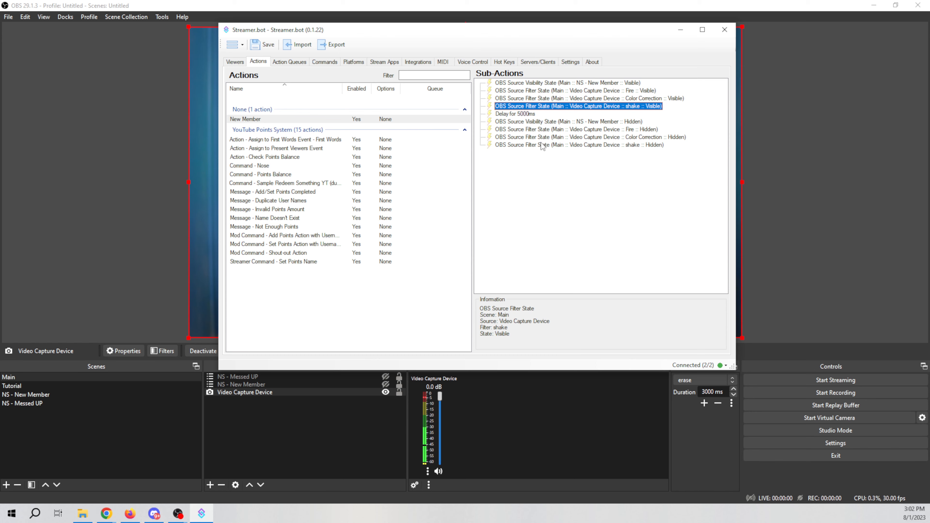
Switch to OBS and preview the alert by briefly showing the NS - New Member source, ending with it hidden
{"action": "left_click_drag", "start_coordinate": [537, 33], "coordinate": [929, 128]}
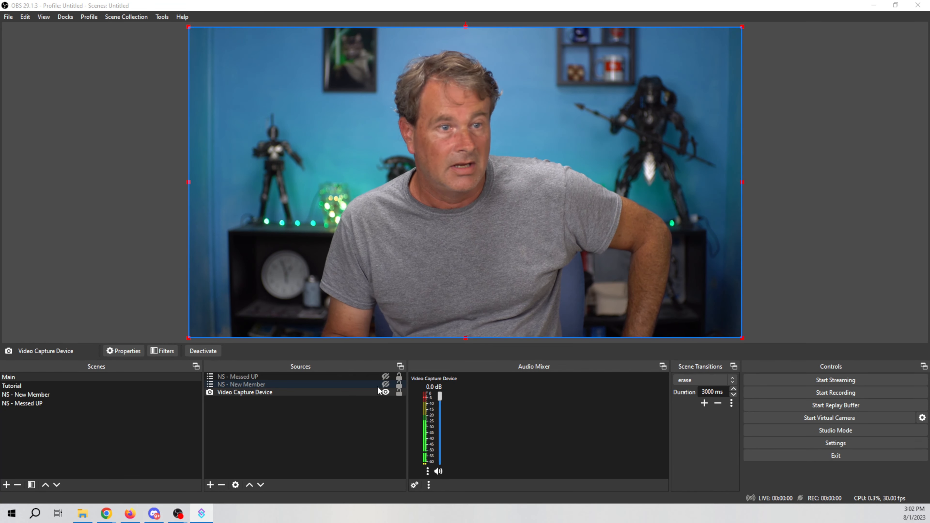
{"action": "left_click", "coordinate": [385, 385]}
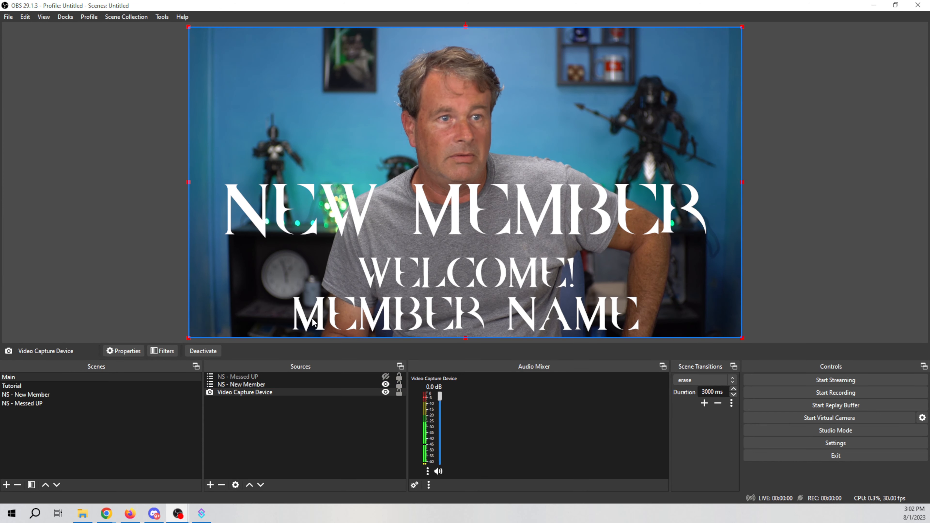
{"action": "left_click", "coordinate": [385, 384]}
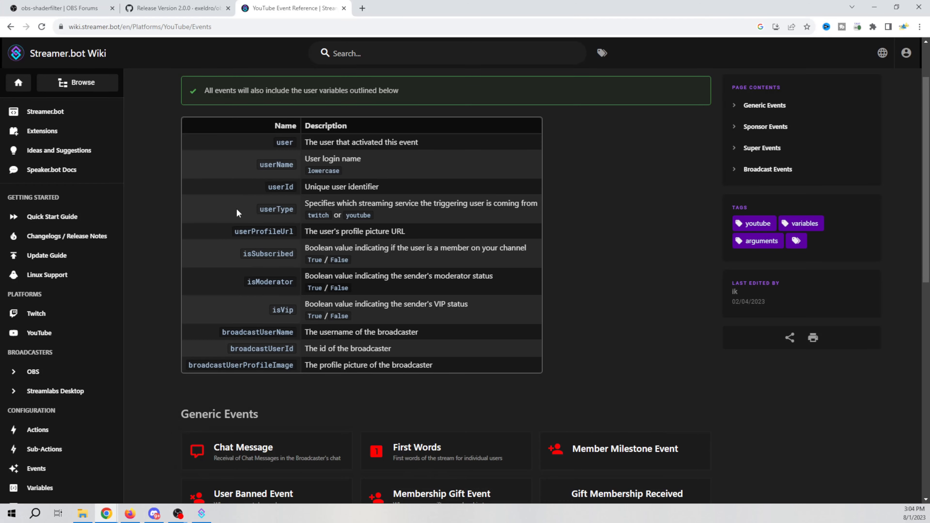
Copy the variable name user from the YouTube Event Reference table in the Streamer.bot Wiki
{"action": "scroll", "coordinate": [240, 335], "scroll_direction": "down", "scroll_amount": 3}
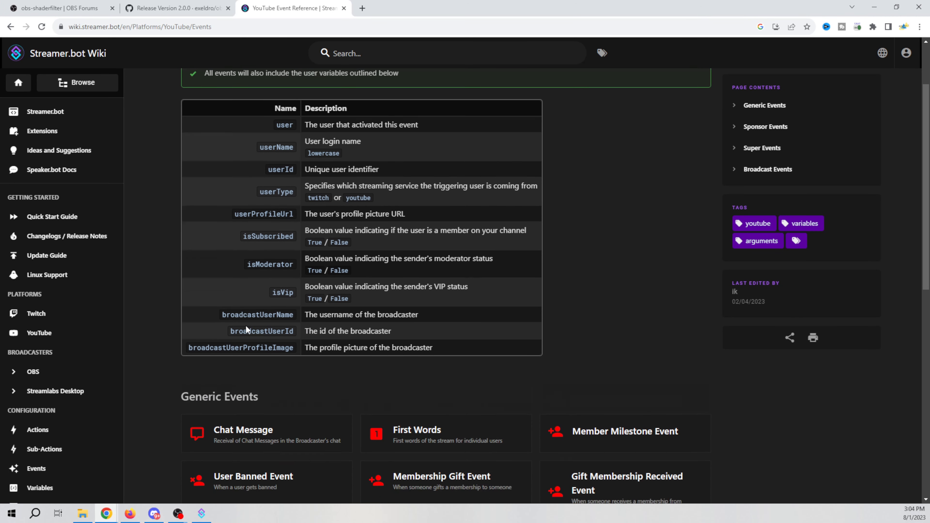
{"action": "scroll", "coordinate": [249, 318], "scroll_direction": "up", "scroll_amount": 3}
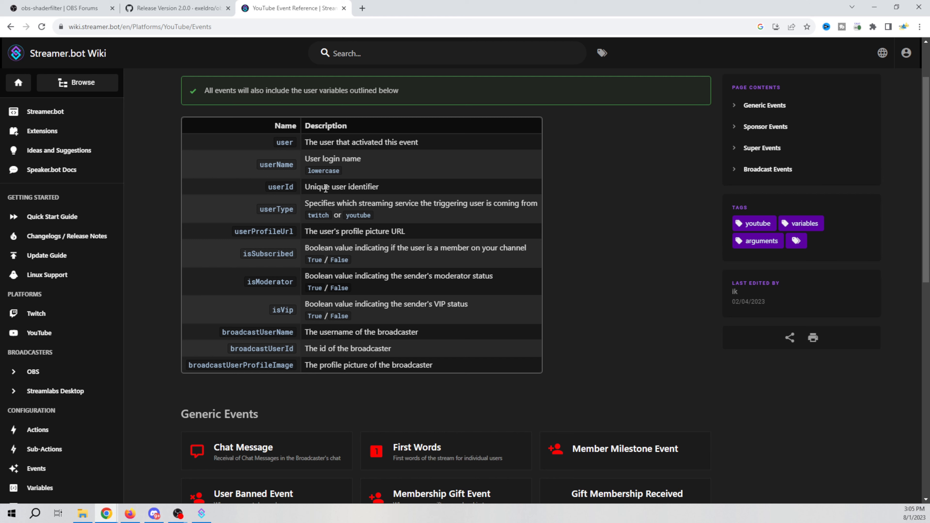
{"action": "scroll", "coordinate": [260, 265], "scroll_direction": "up", "scroll_amount": 1}
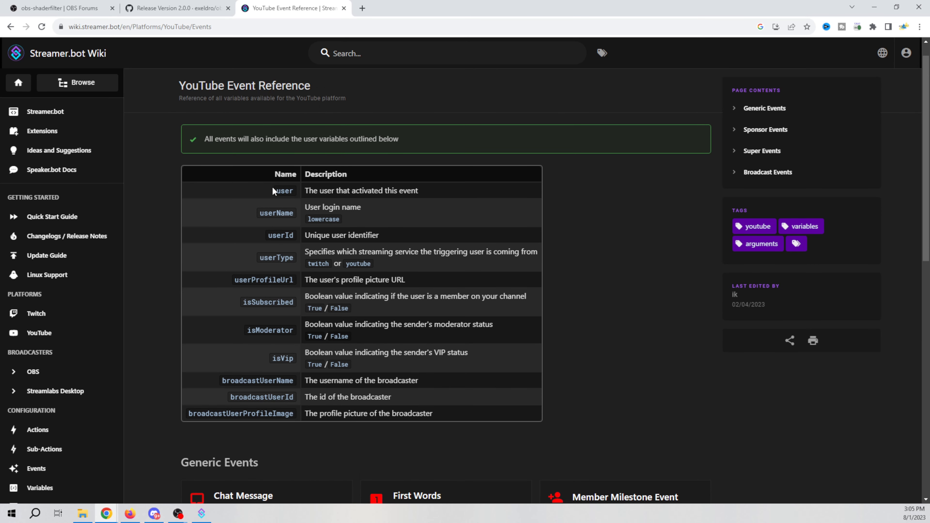
{"action": "left_click_drag", "start_coordinate": [276, 192], "coordinate": [288, 192]}
{"action": "right_click", "coordinate": [285, 196]}
{"action": "left_click", "coordinate": [307, 200]}
Switch to Streamer.bot, start an OBS Set GDI Text sub-action for the New Member action, and open its scene choices
{"action": "left_click", "coordinate": [202, 513]}
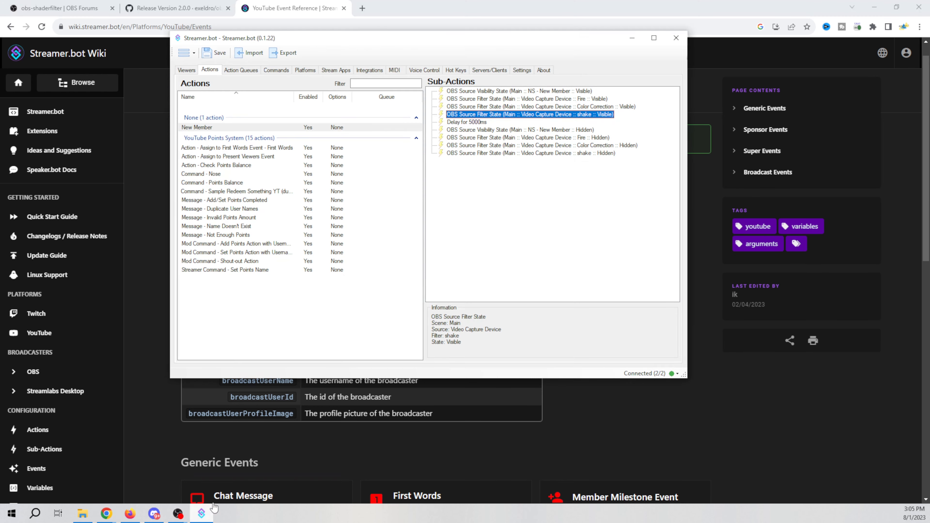
{"action": "right_click", "coordinate": [497, 220]}
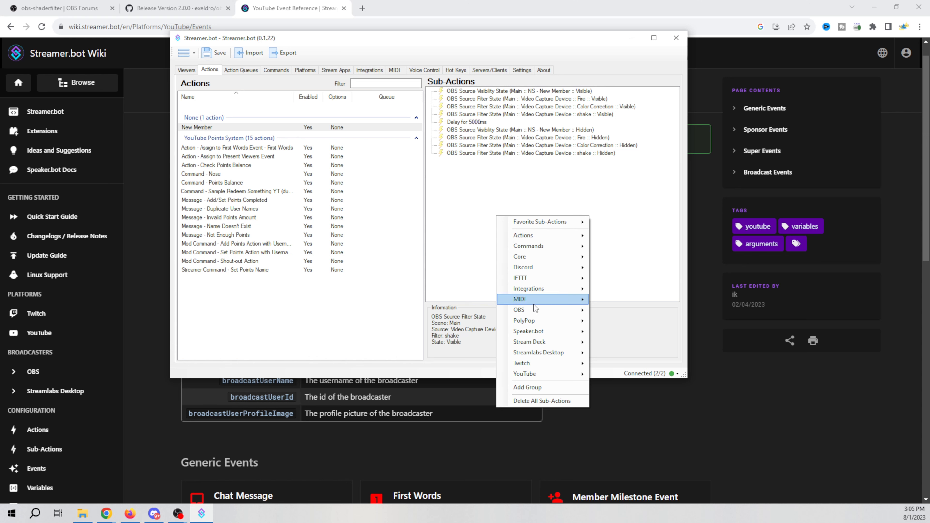
{"action": "mouse_move", "coordinate": [536, 313]}
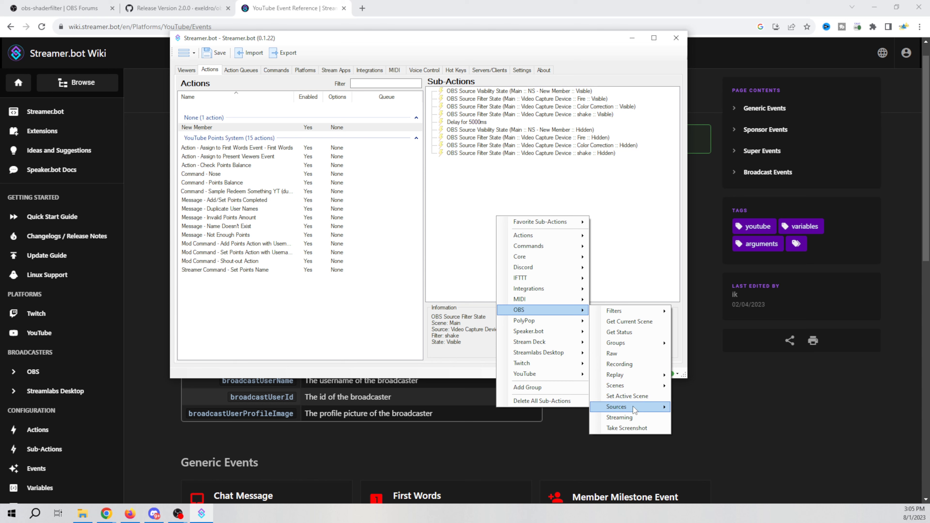
{"action": "mouse_move", "coordinate": [633, 406]}
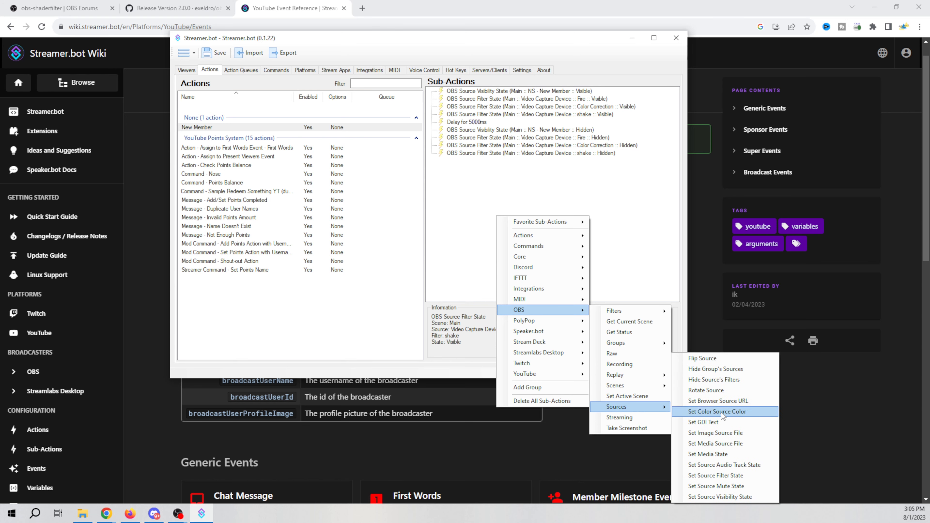
{"action": "left_click", "coordinate": [728, 421]}
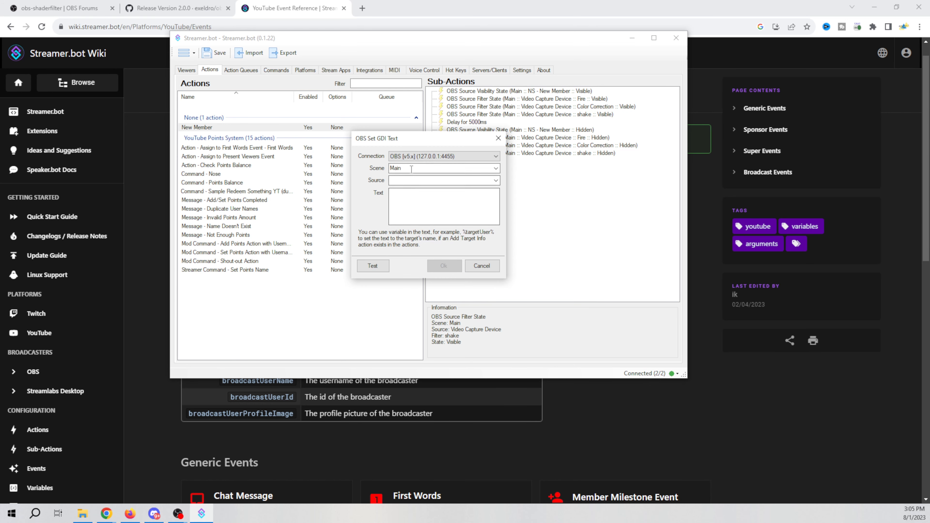
{"action": "left_click", "coordinate": [496, 181]}
{"action": "left_click", "coordinate": [409, 182]}
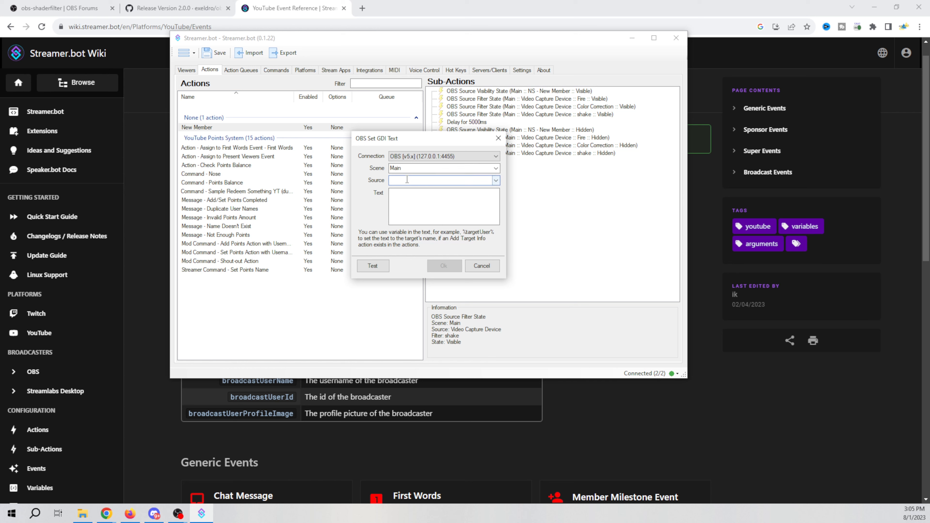
{"action": "left_click", "coordinate": [496, 169]}
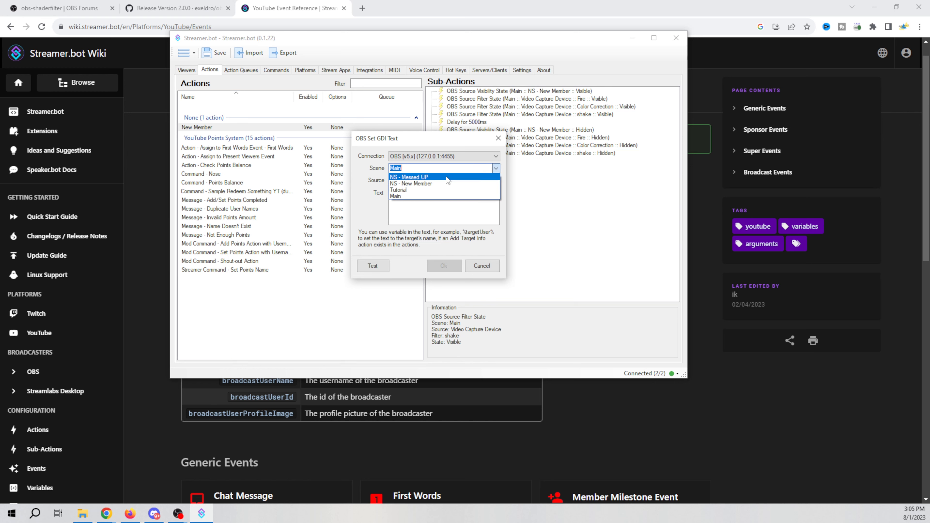